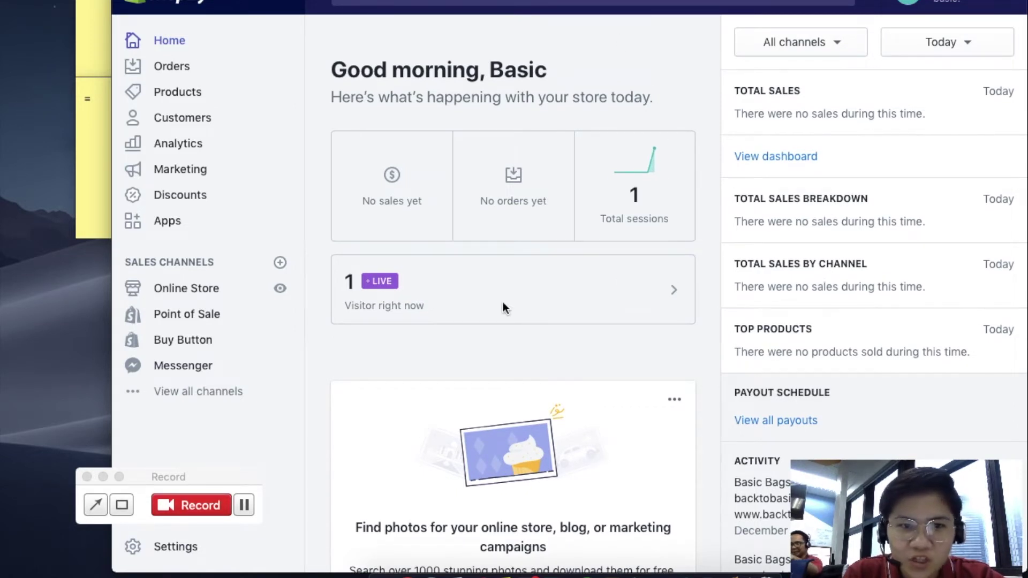
Step: Go to the Online Store Themes page, where Kagami is the current theme
{"action": "left_click", "coordinate": [191, 505]}
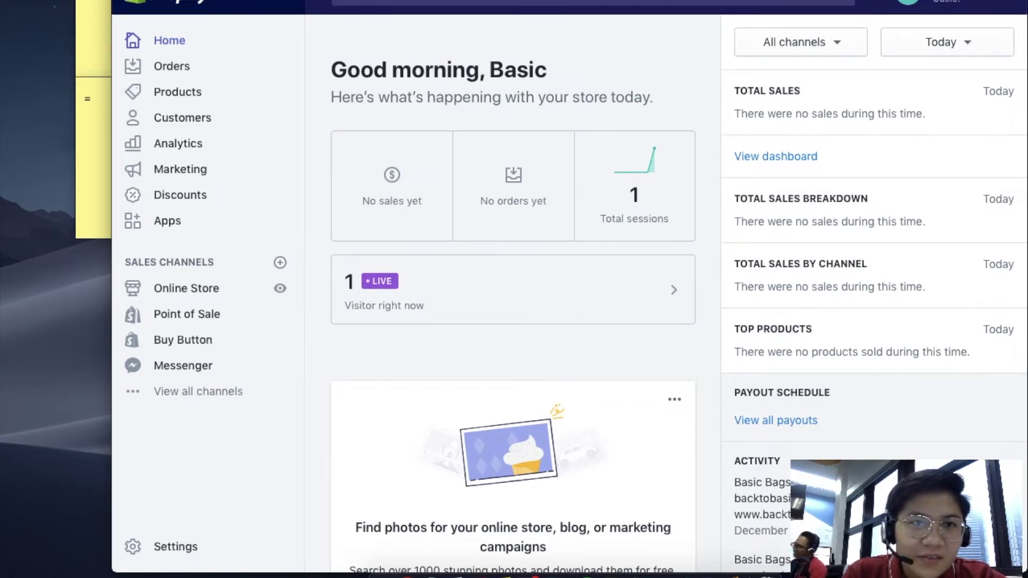
{"action": "left_click", "coordinate": [177, 289]}
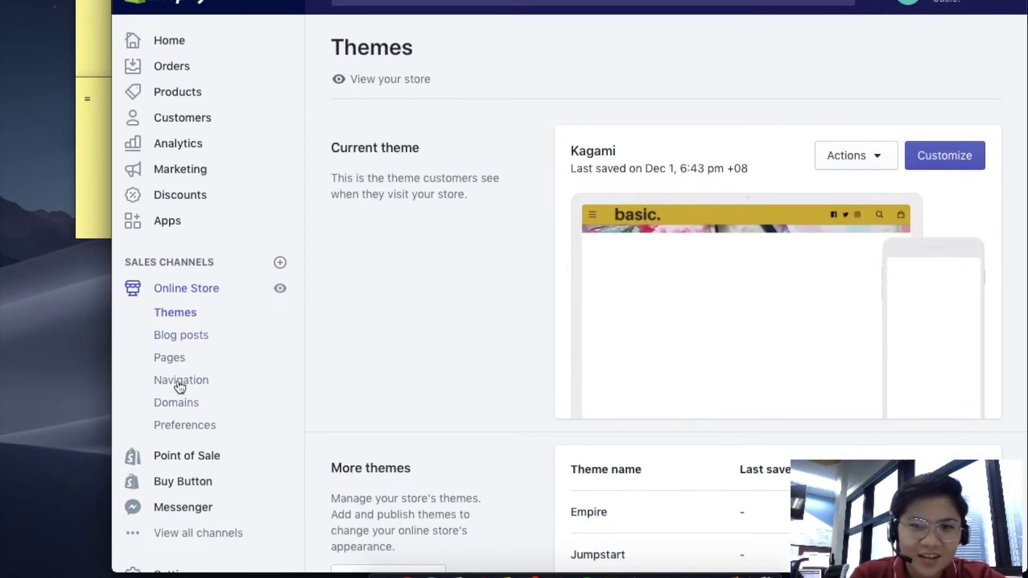
Step: In Domains, make backtobasicph.myshopify.com the primary domain and save
{"action": "left_click", "coordinate": [184, 411]}
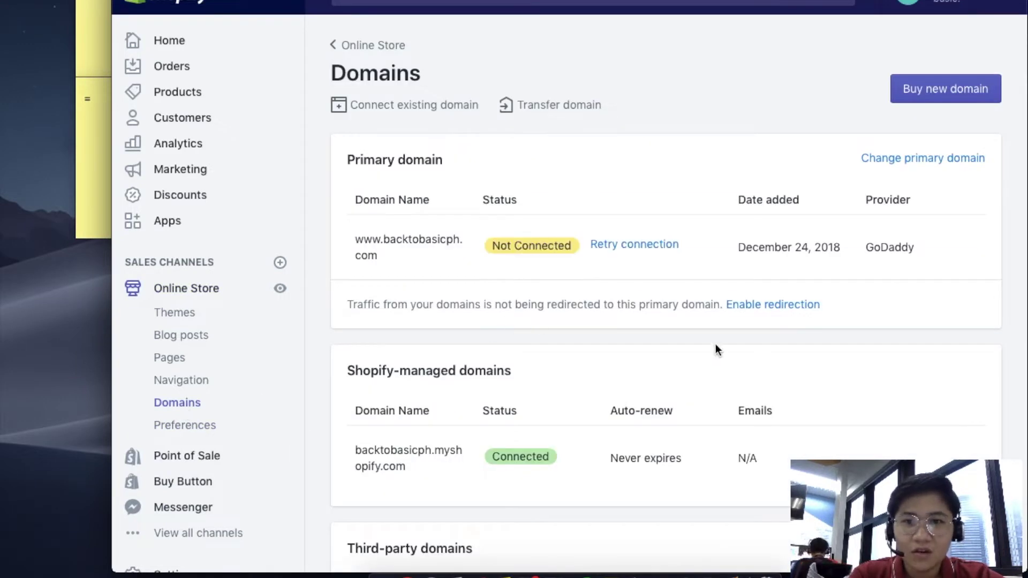
{"action": "left_click", "coordinate": [903, 159]}
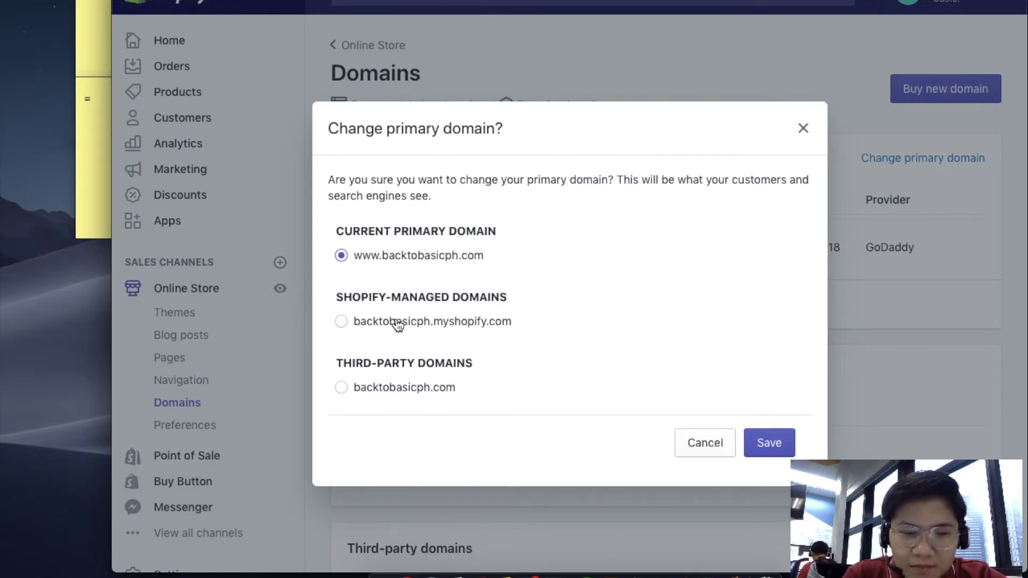
{"action": "left_click", "coordinate": [397, 323]}
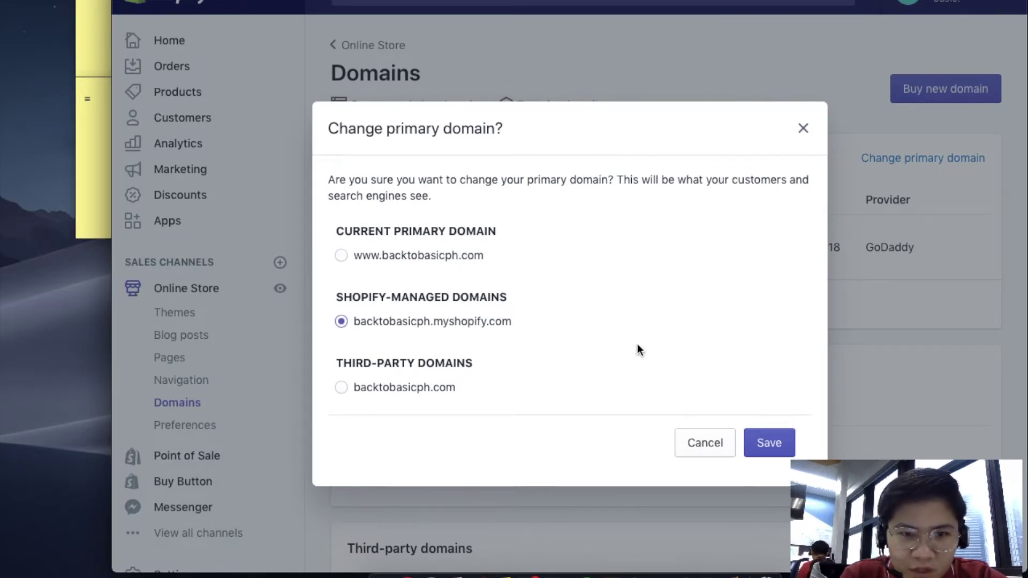
{"action": "left_click", "coordinate": [772, 450]}
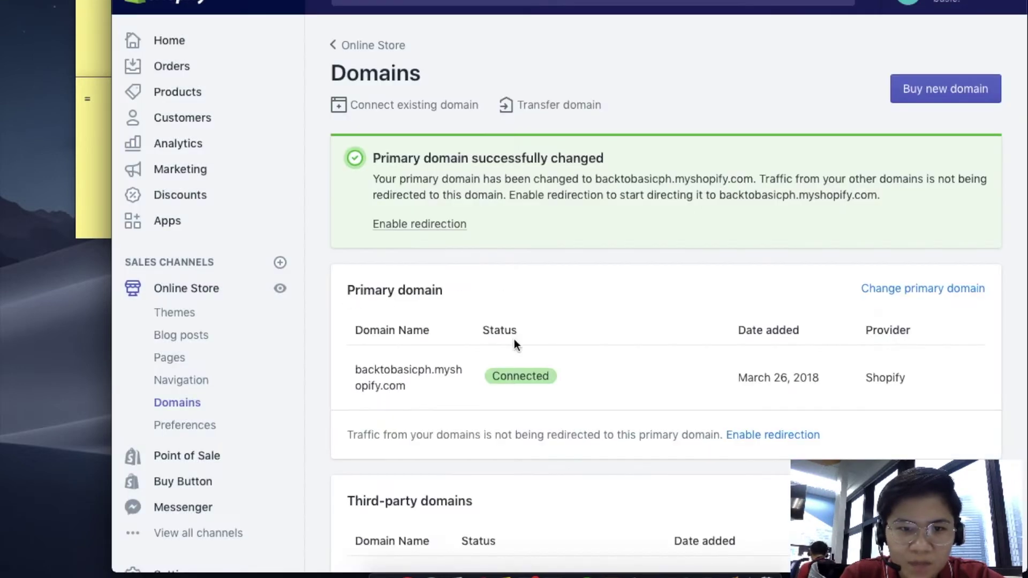
{"action": "scroll", "coordinate": [691, 412], "scroll_direction": "down", "scroll_amount": 5}
{"action": "left_click", "coordinate": [955, 317]}
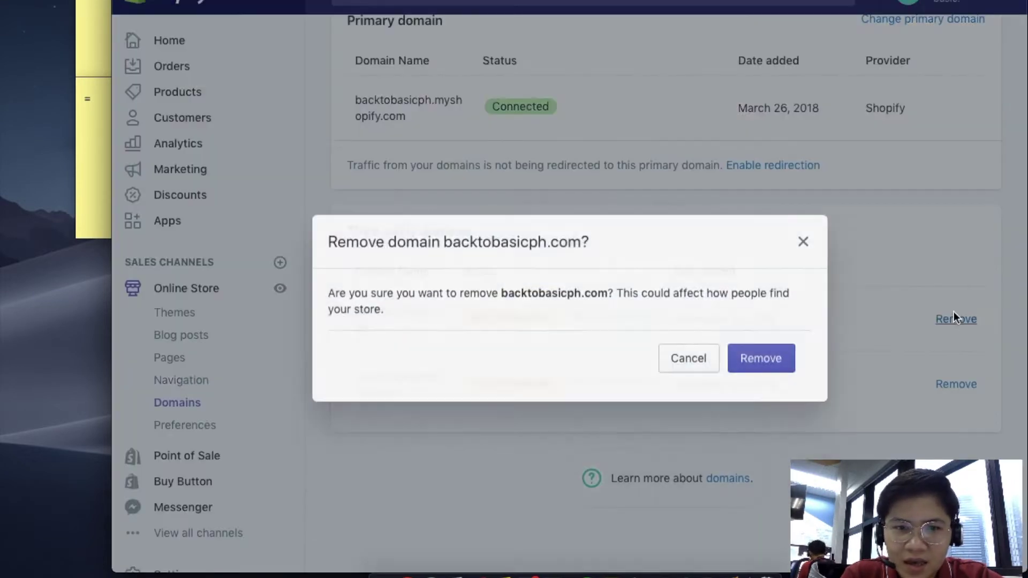
{"action": "left_click", "coordinate": [747, 349]}
{"action": "left_click", "coordinate": [957, 345]}
{"action": "left_click", "coordinate": [766, 343]}
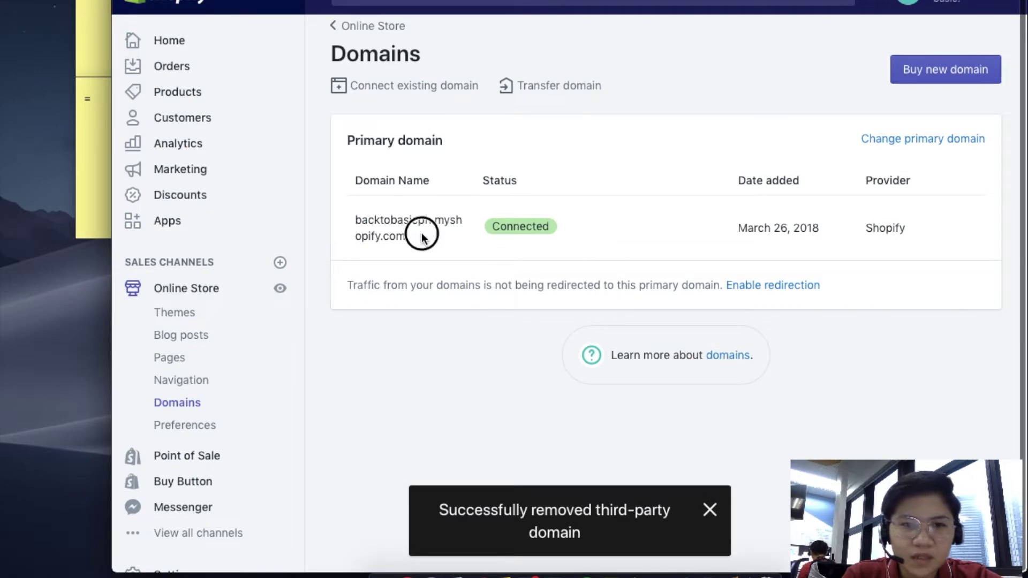
{"action": "left_click_drag", "start_coordinate": [421, 235], "coordinate": [355, 218]}
{"action": "left_click", "coordinate": [446, 252]}
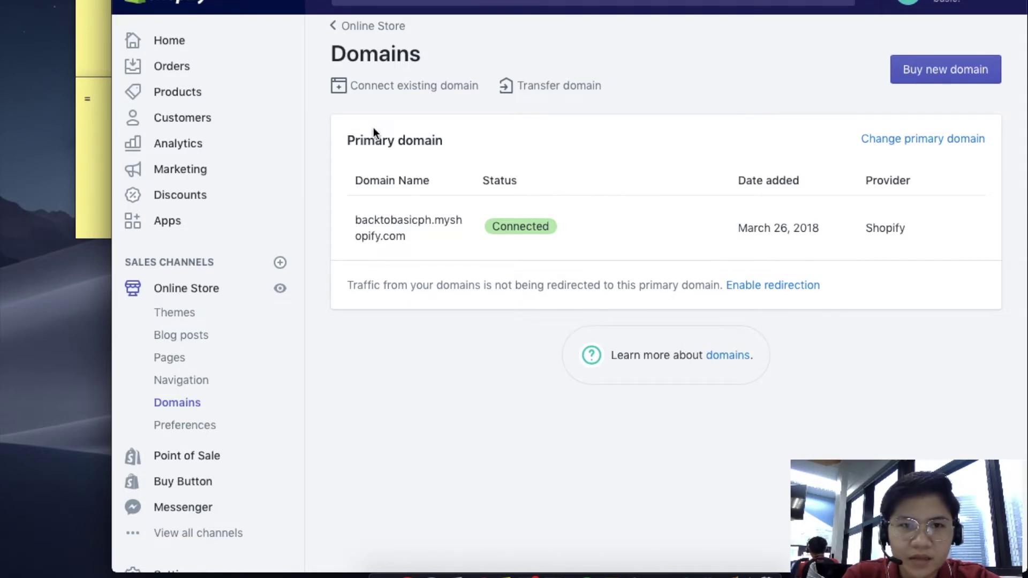
Step: Connect the existing domain backtobasicph.com and start verifying its GoDaddy connection
{"action": "left_click", "coordinate": [403, 85]}
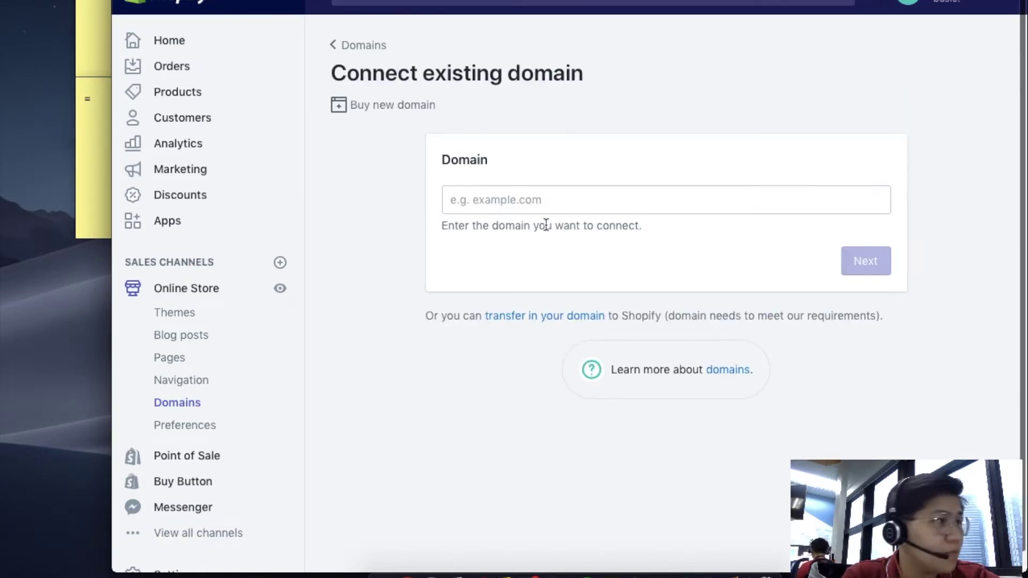
{"action": "left_click", "coordinate": [561, 205]}
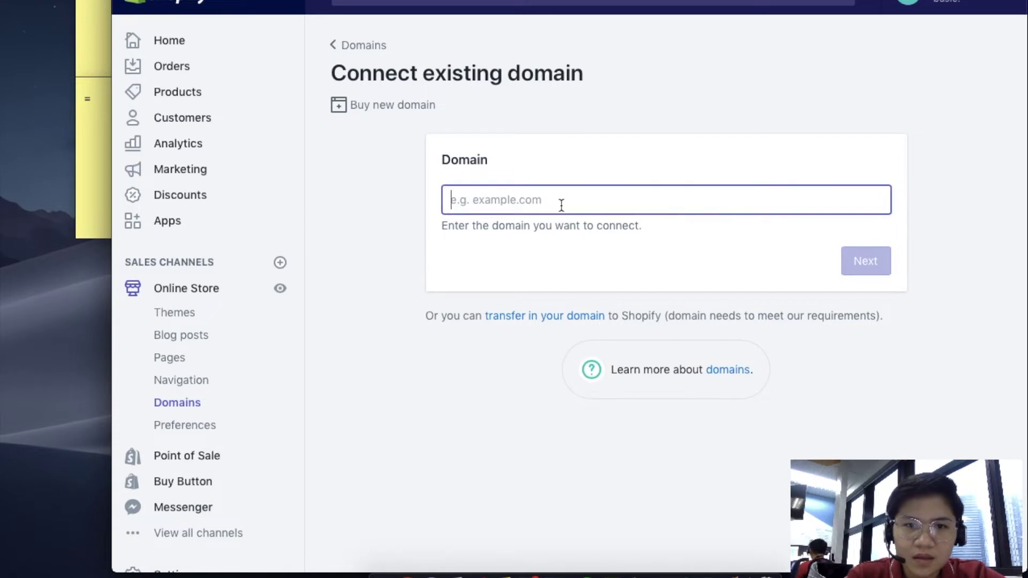
{"action": "type", "text": "ac"}
{"action": "key", "text": "BackSpace"}
{"action": "key", "text": "BackSpace"}
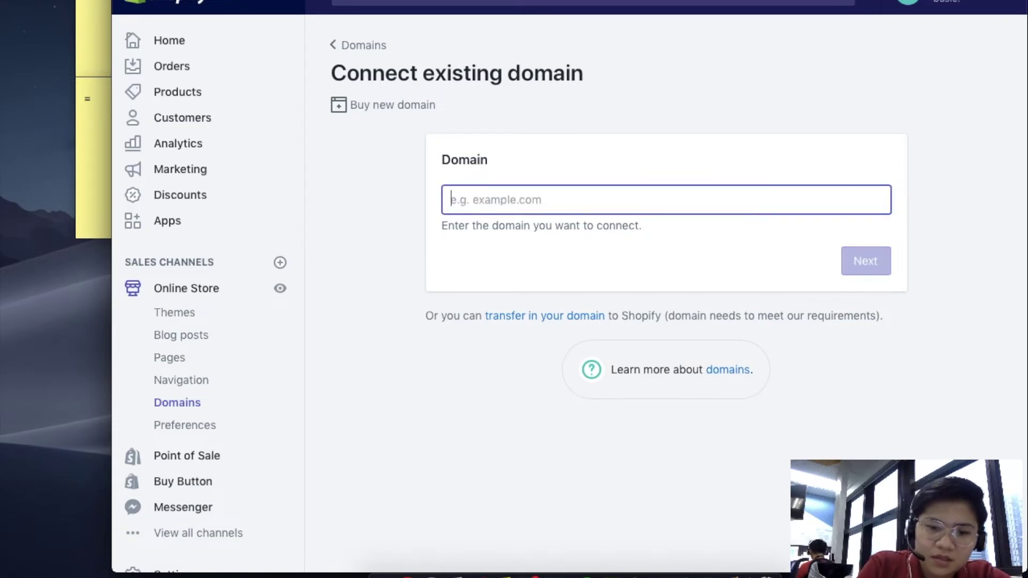
{"action": "type", "text": "backtobasi"}
{"action": "key", "text": "BackSpace"}
{"action": "type", "text": "sicph.com"}
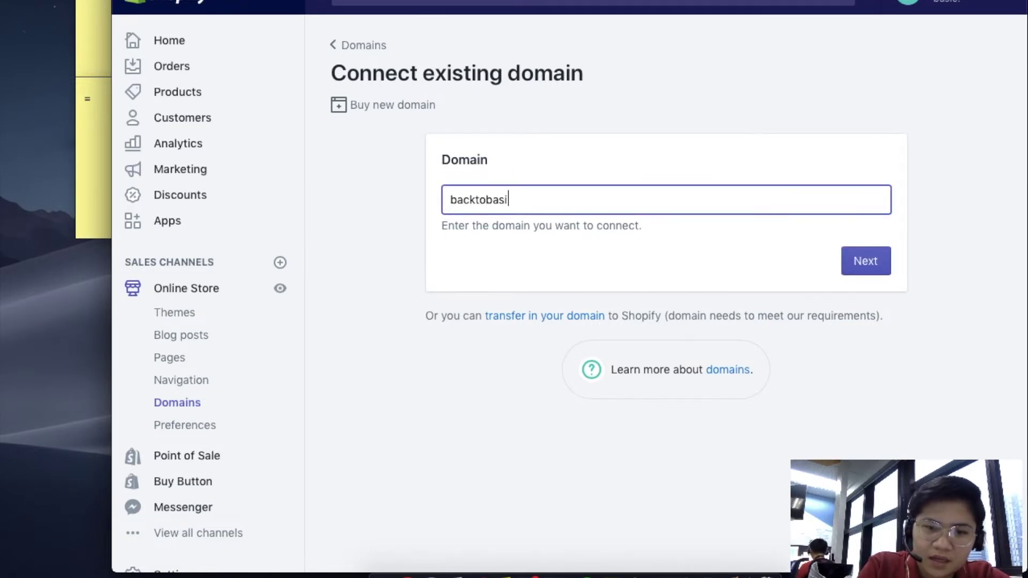
{"action": "left_click", "coordinate": [889, 270]}
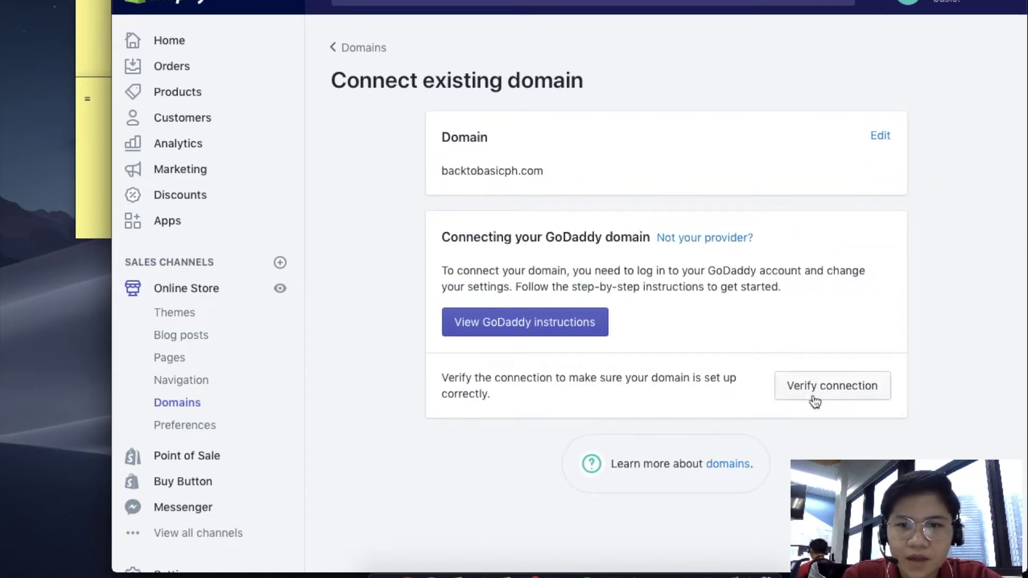
{"action": "left_click", "coordinate": [811, 395]}
Step: Find the empty CNAME (www) and A (@) records needing shops.myshopify.com and 23.227.38.32
{"action": "scroll", "coordinate": [800, 377], "scroll_direction": "down", "scroll_amount": 1}
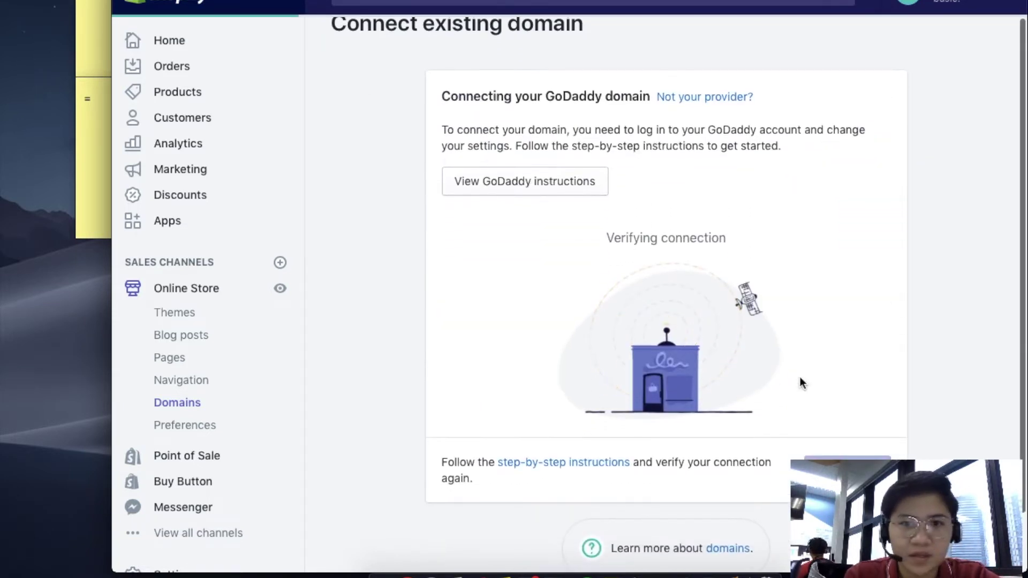
{"action": "scroll", "coordinate": [598, 279], "scroll_direction": "down", "scroll_amount": 1}
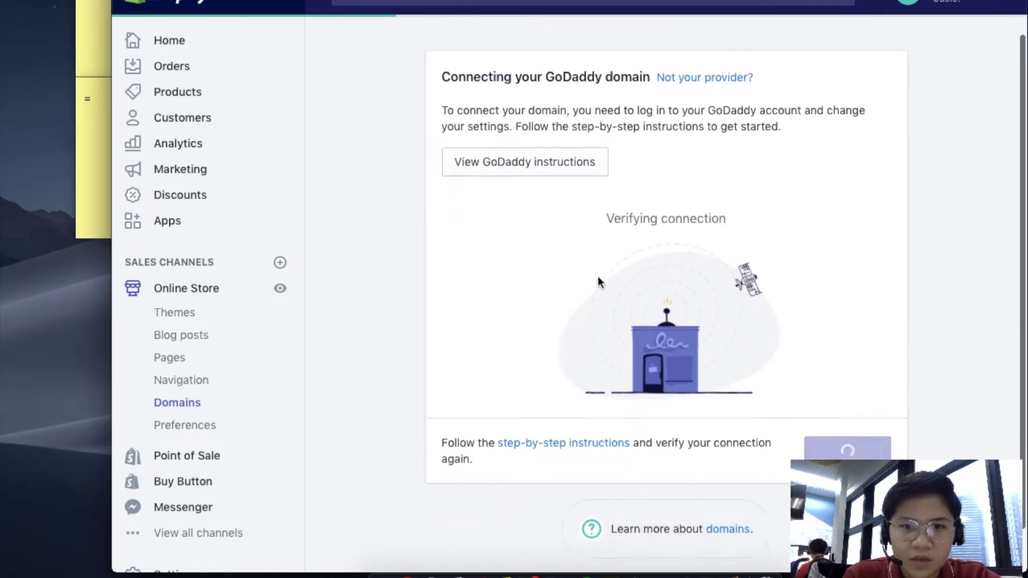
{"action": "scroll", "coordinate": [561, 304], "scroll_direction": "down", "scroll_amount": 2}
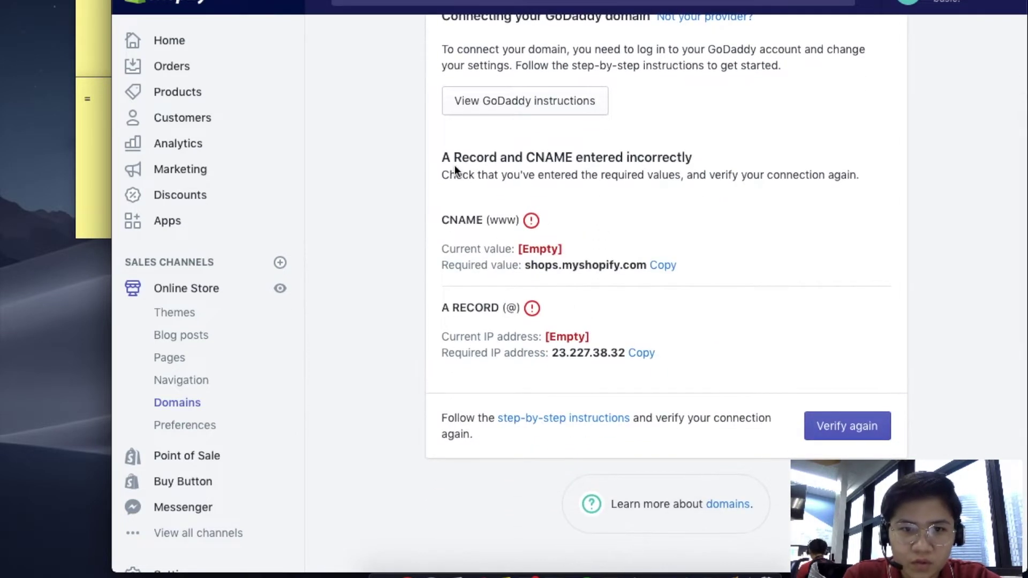
{"action": "left_click", "coordinate": [443, 218]}
{"action": "left_click_drag", "start_coordinate": [442, 217], "coordinate": [524, 219]}
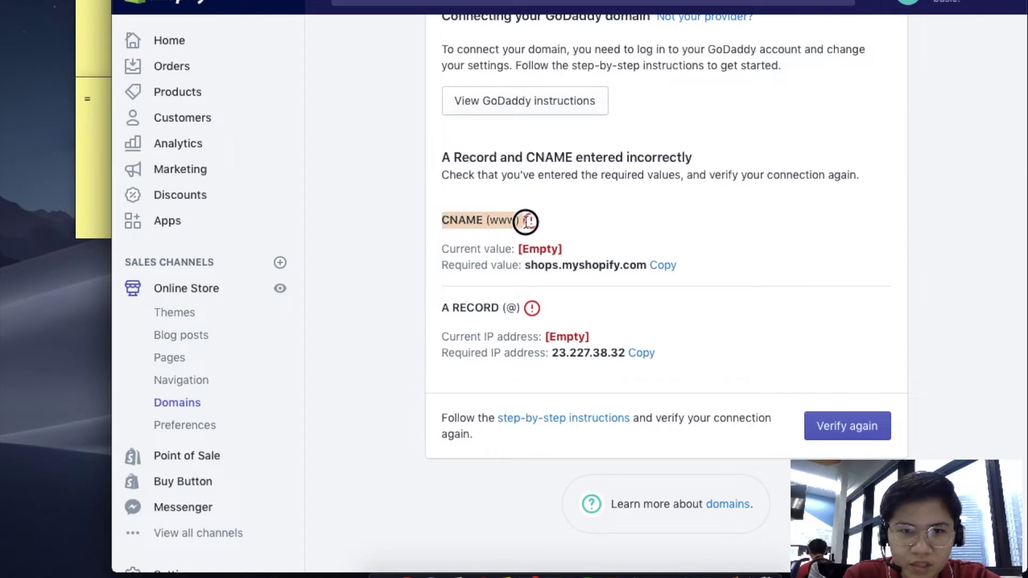
{"action": "left_click_drag", "start_coordinate": [443, 308], "coordinate": [517, 308]}
{"action": "scroll", "coordinate": [601, 315], "scroll_direction": "down", "scroll_amount": 1}
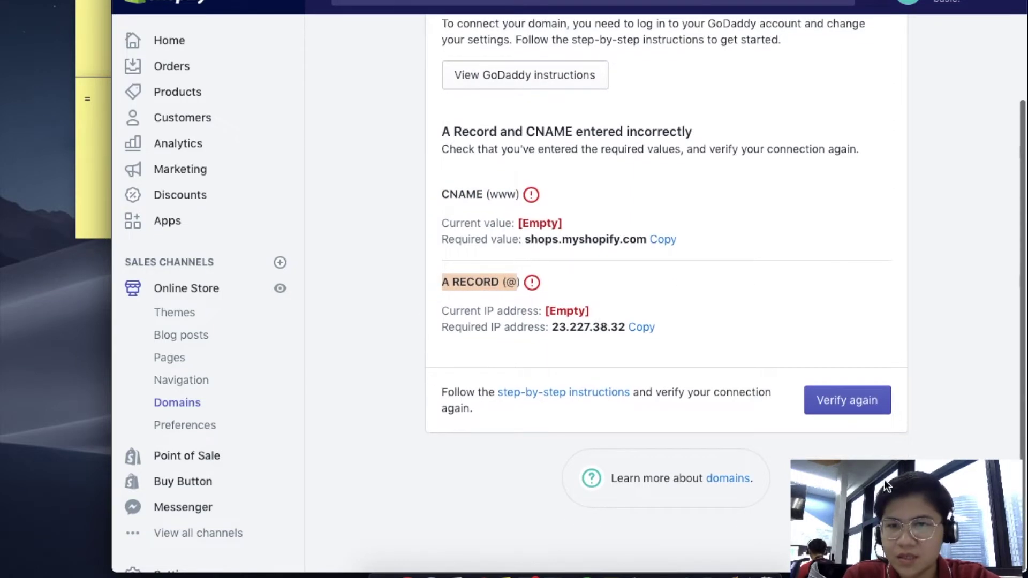
{"action": "left_click", "coordinate": [95, 91]}
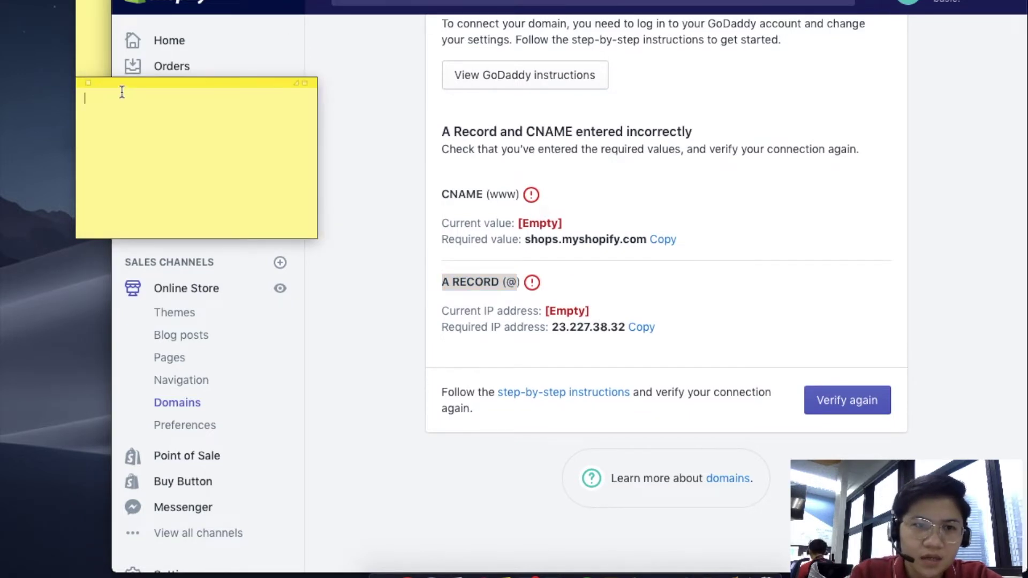
Step: Write numbered steps in the sticky note, starting '1. Go to Shopify, And connect existing domain.'
{"action": "type", "text": "1. "}
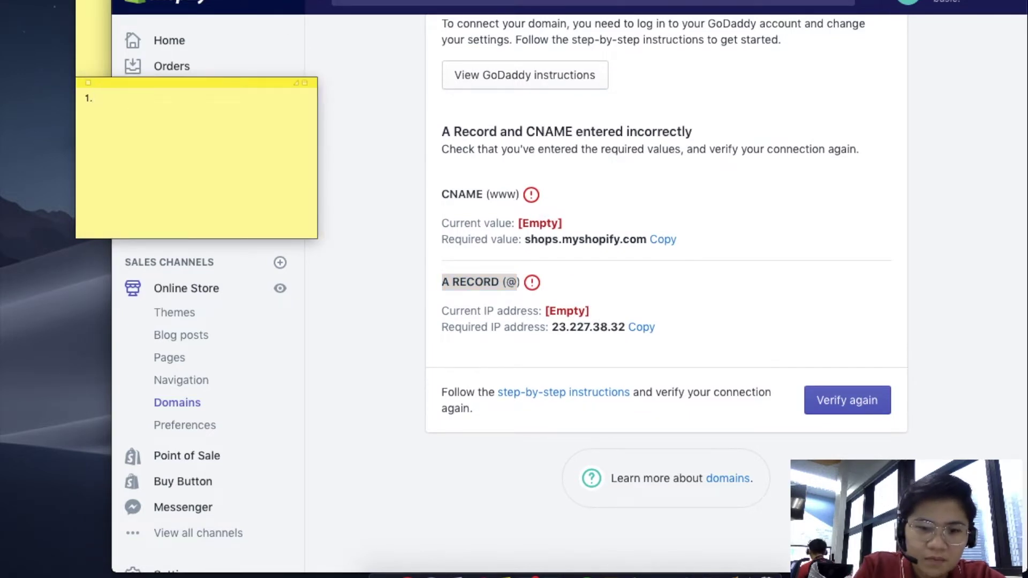
{"action": "type", "text": "O4"}
{"action": "key", "text": "BackSpace"}
{"action": "key", "text": "BackSpace"}
{"action": "key", "text": "BackSpace"}
{"action": "type", "text": "G"}
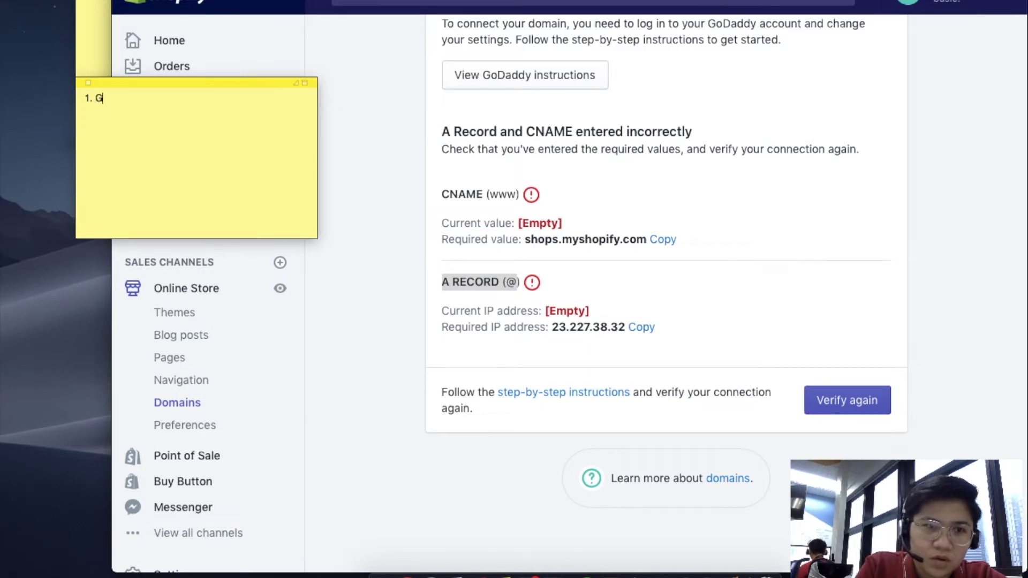
{"action": "type", "text": "o to Shopify, "}
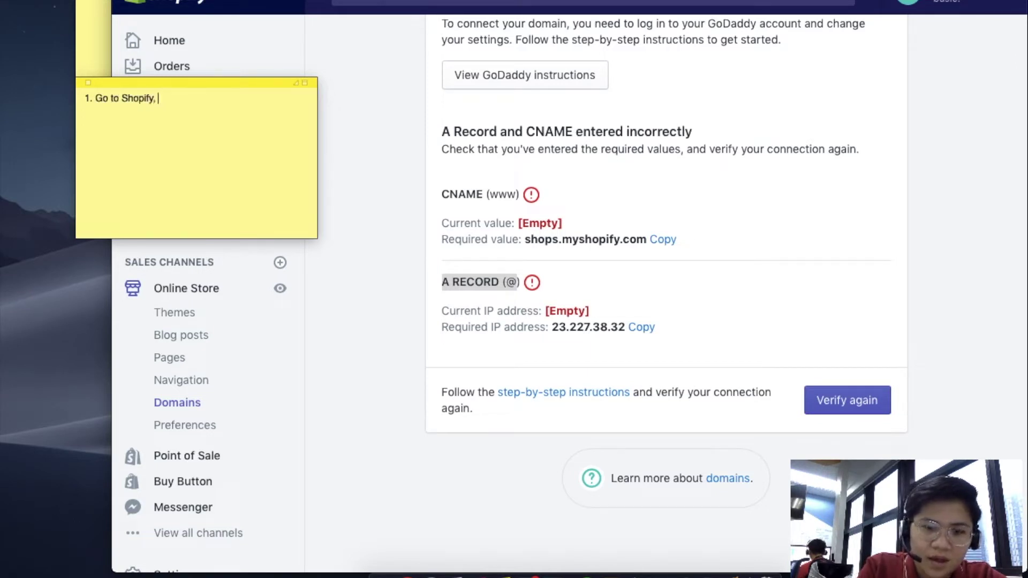
{"action": "type", "text": "And connect existin"}
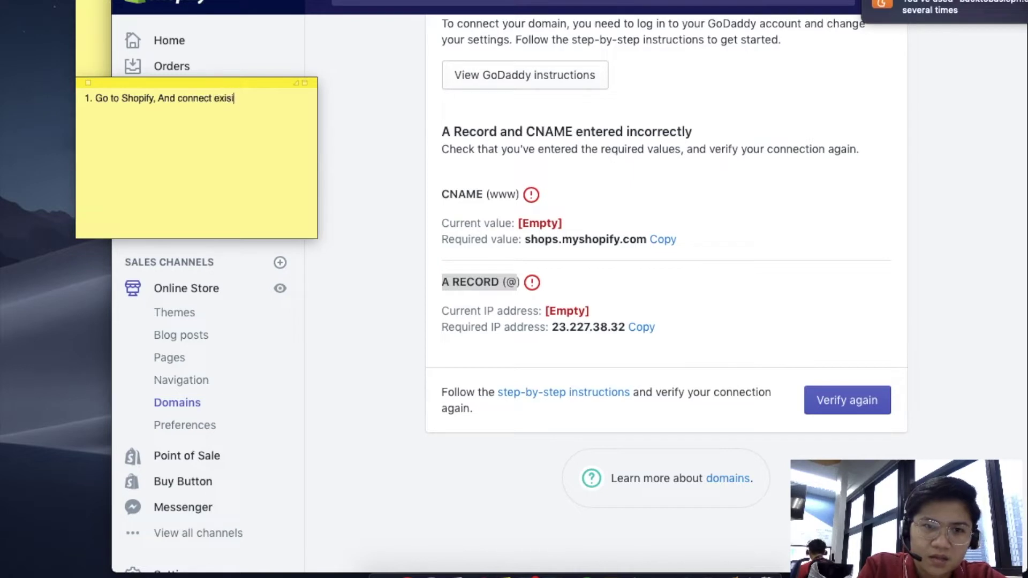
{"action": "type", "text": "g domain."}
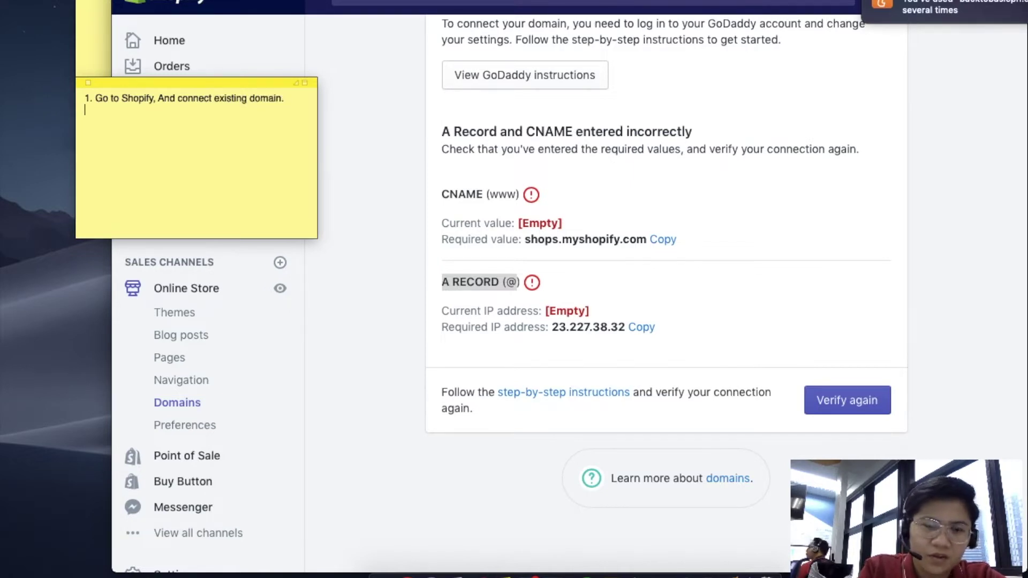
{"action": "key", "text": "Return"}
{"action": "type", "text": "2. Go to Go daddy, manage DNS Setting, and add CNAME and A record."}
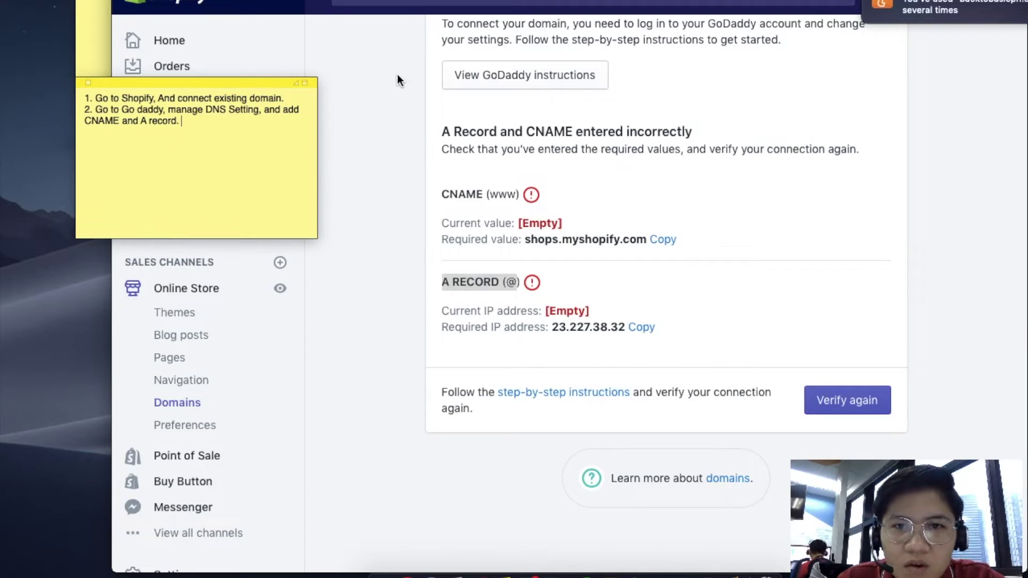
{"action": "key", "text": "super+Tab"}
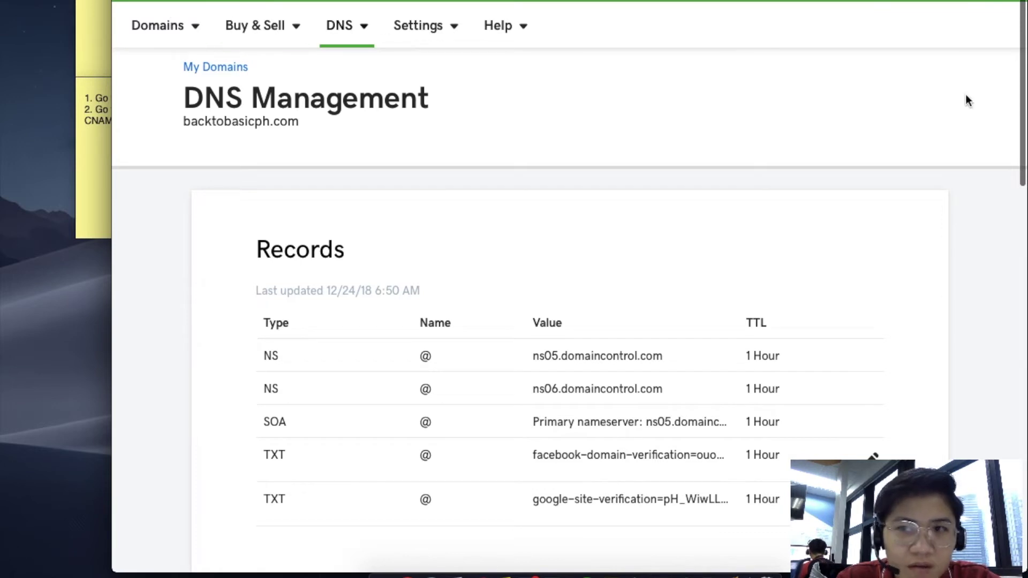
Step: From GoDaddy's My Domains list, choose Manage DNS for backtobasicph.com
{"action": "left_click", "coordinate": [910, 23]}
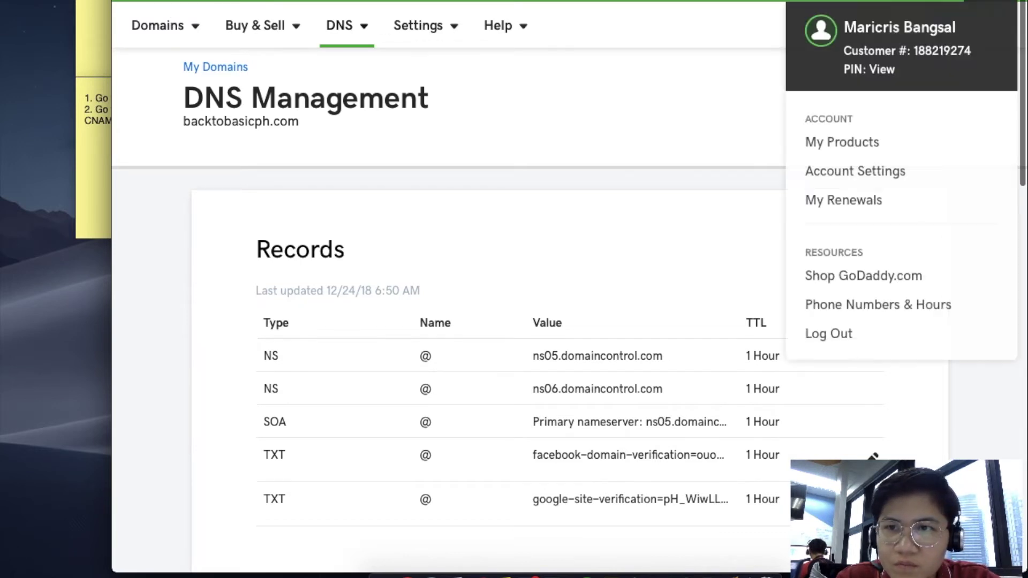
{"action": "left_click", "coordinate": [627, 47]}
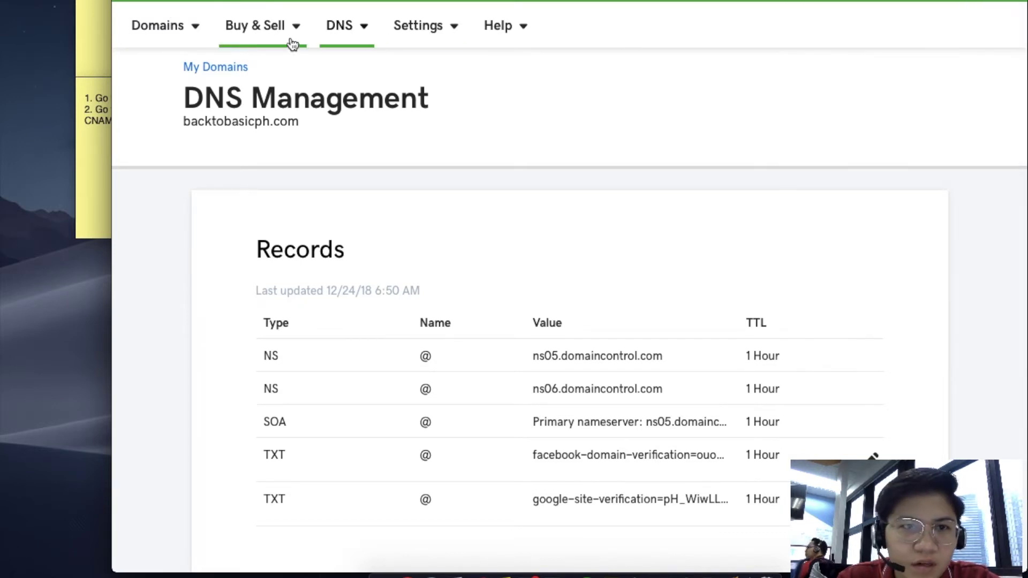
{"action": "left_click", "coordinate": [363, 29]}
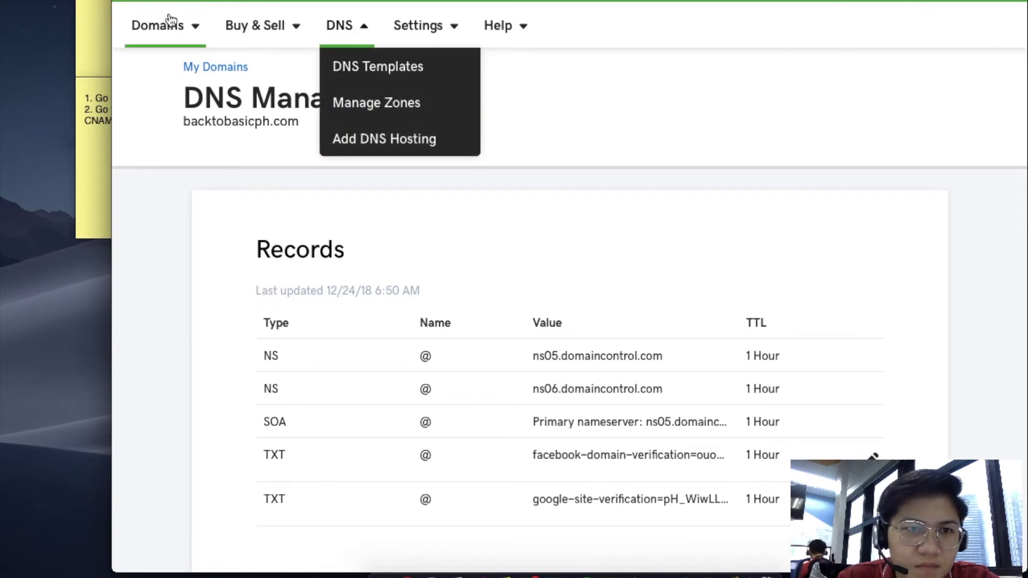
{"action": "left_click", "coordinate": [169, 21]}
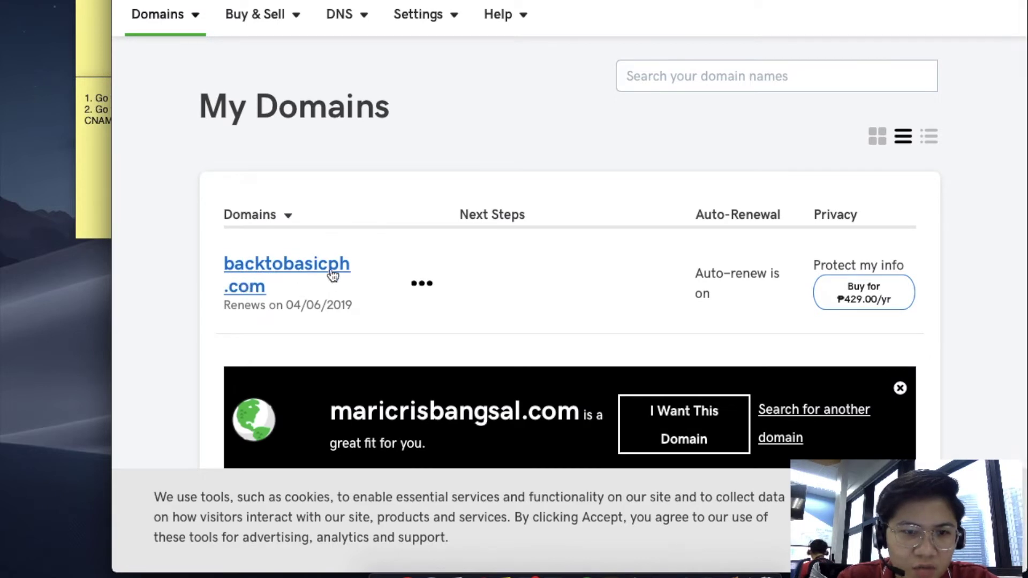
{"action": "left_click", "coordinate": [420, 284]}
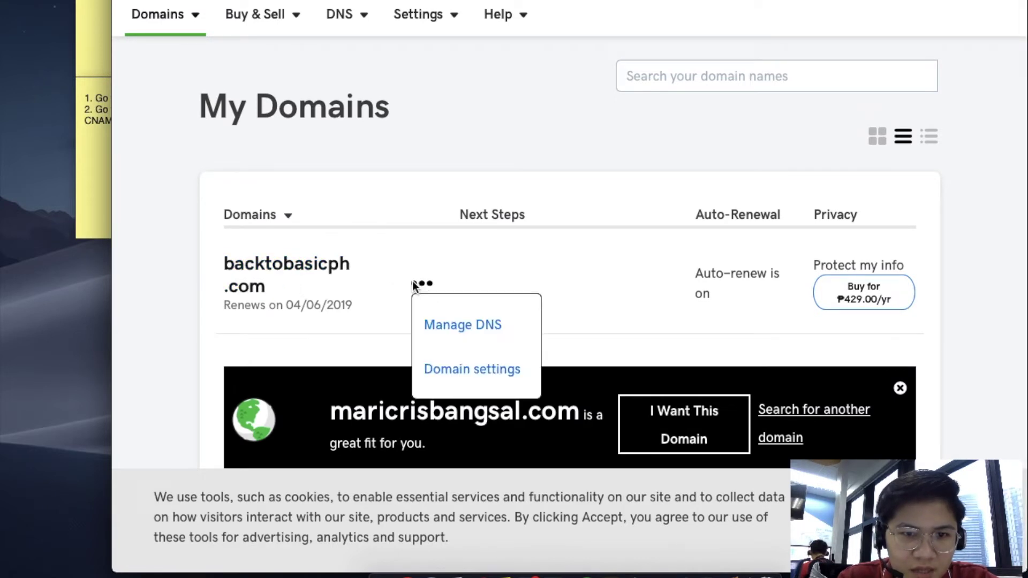
{"action": "left_click", "coordinate": [451, 324]}
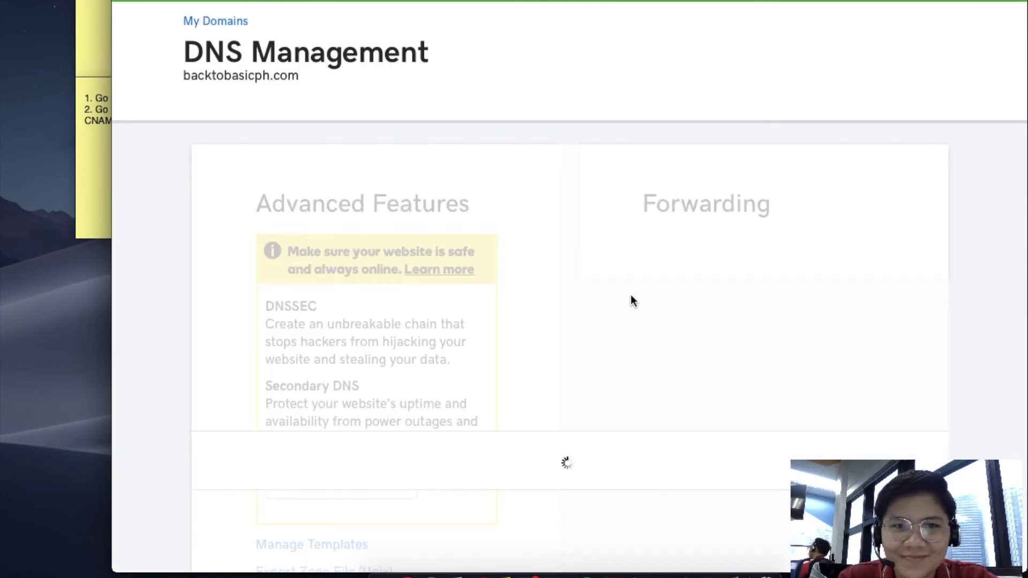
{"action": "scroll", "coordinate": [620, 336], "scroll_direction": "down", "scroll_amount": 2}
{"action": "scroll", "coordinate": [284, 137], "scroll_direction": "up", "scroll_amount": 1}
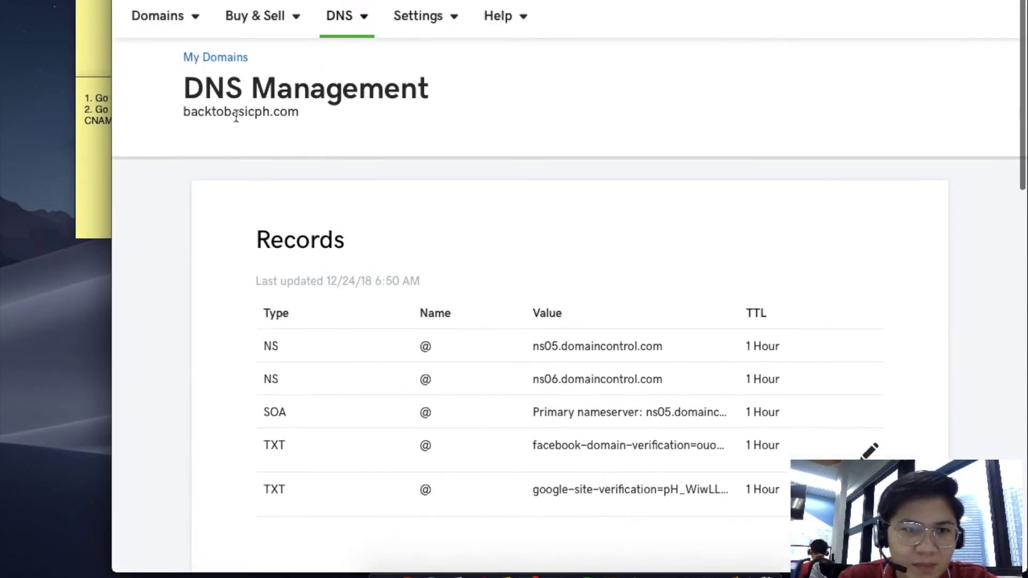
{"action": "left_click_drag", "start_coordinate": [181, 112], "coordinate": [306, 117]}
{"action": "scroll", "coordinate": [471, 229], "scroll_direction": "down", "scroll_amount": 5}
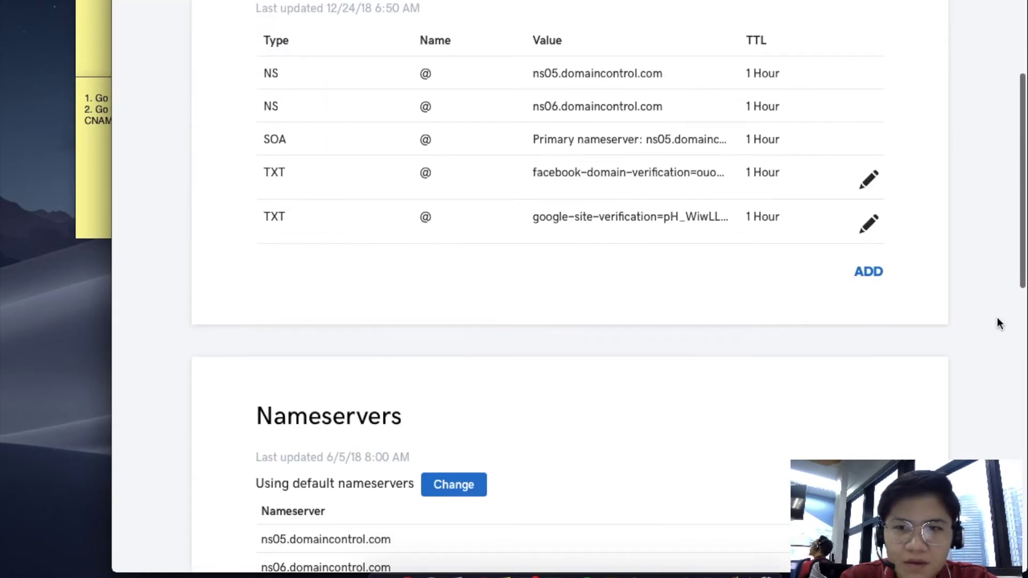
{"action": "left_click", "coordinate": [874, 269]}
{"action": "left_click", "coordinate": [374, 317]}
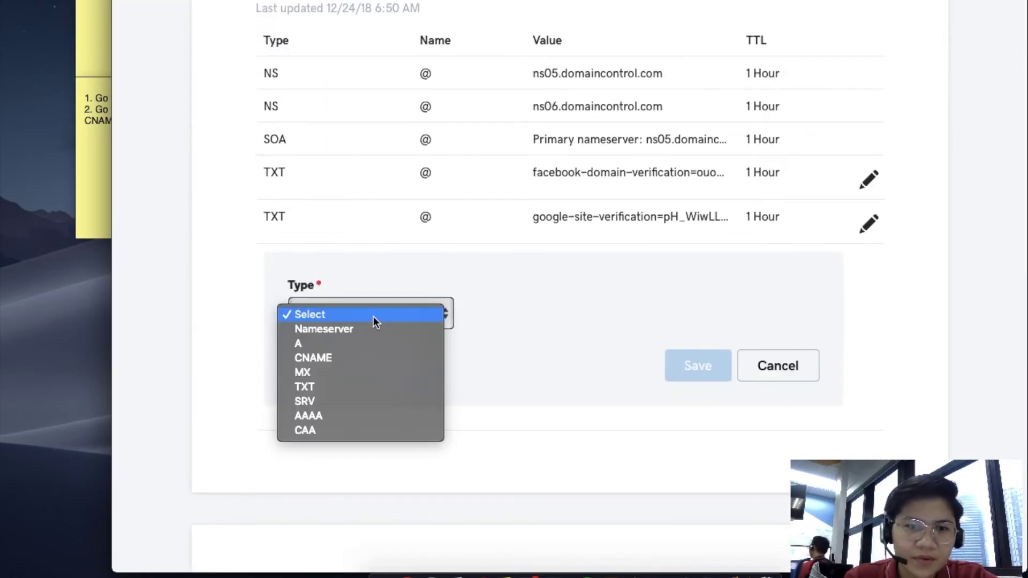
{"action": "left_click", "coordinate": [338, 356]}
{"action": "left_click", "coordinate": [529, 313]}
{"action": "type", "text": "www."}
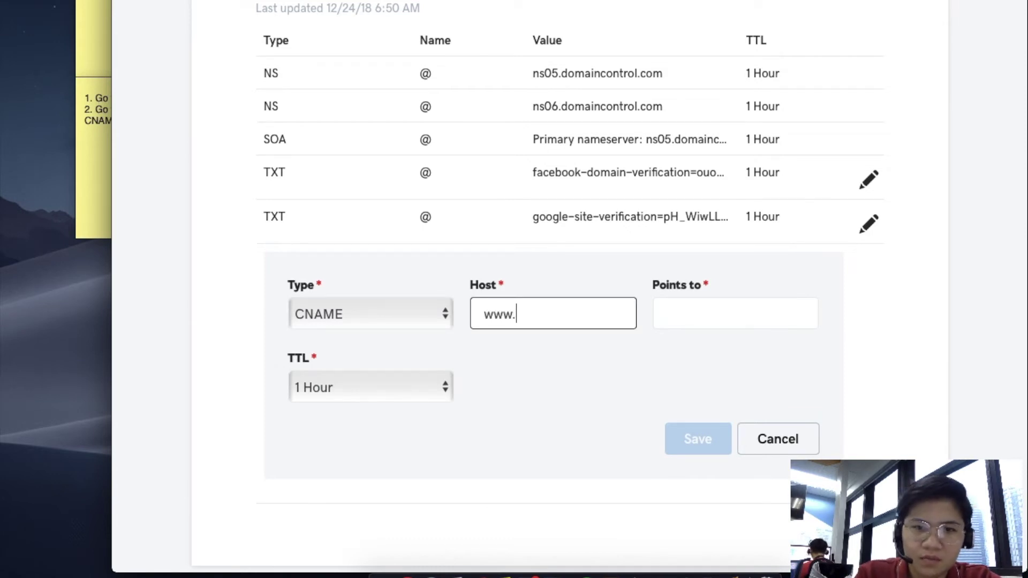
Step: Point the record to shops.myshopify.com, copied from Shopify, and save it
{"action": "key", "text": "ctrl+Tab"}
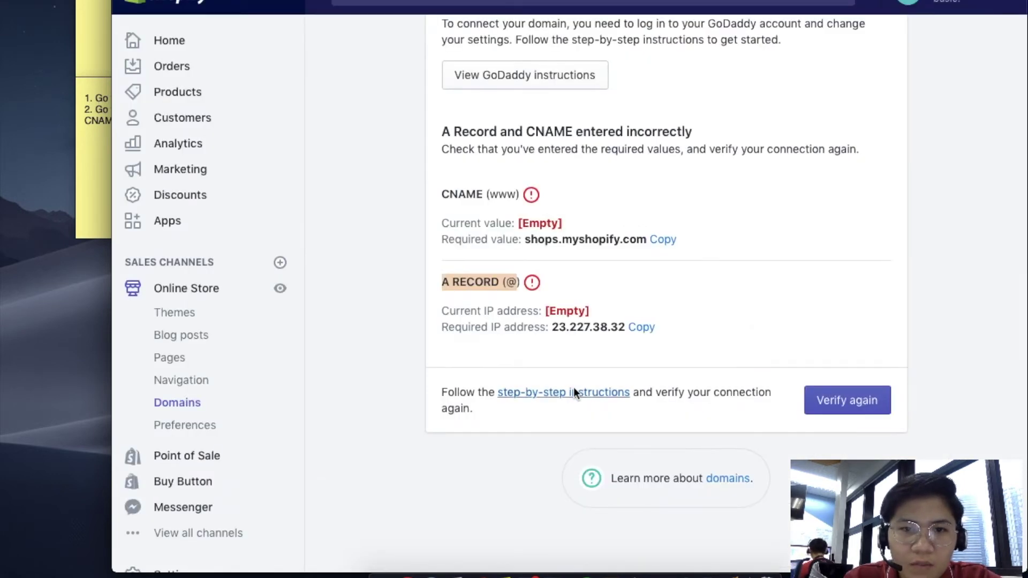
{"action": "left_click", "coordinate": [669, 239]}
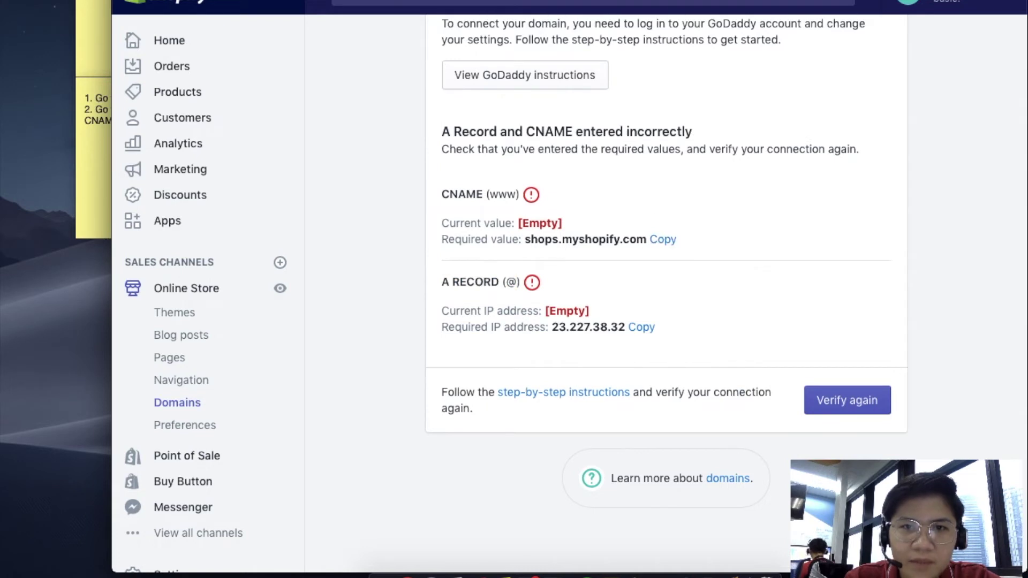
{"action": "key", "text": "ctrl+shift+Tab"}
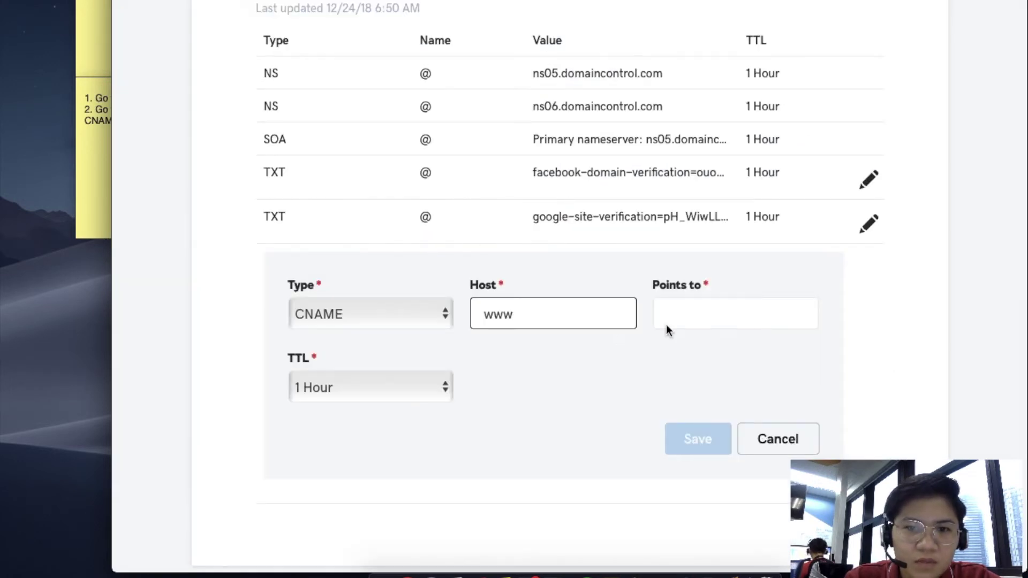
{"action": "left_click", "coordinate": [670, 327]}
{"action": "key", "text": "ctrl+v"}
{"action": "left_click", "coordinate": [699, 450]}
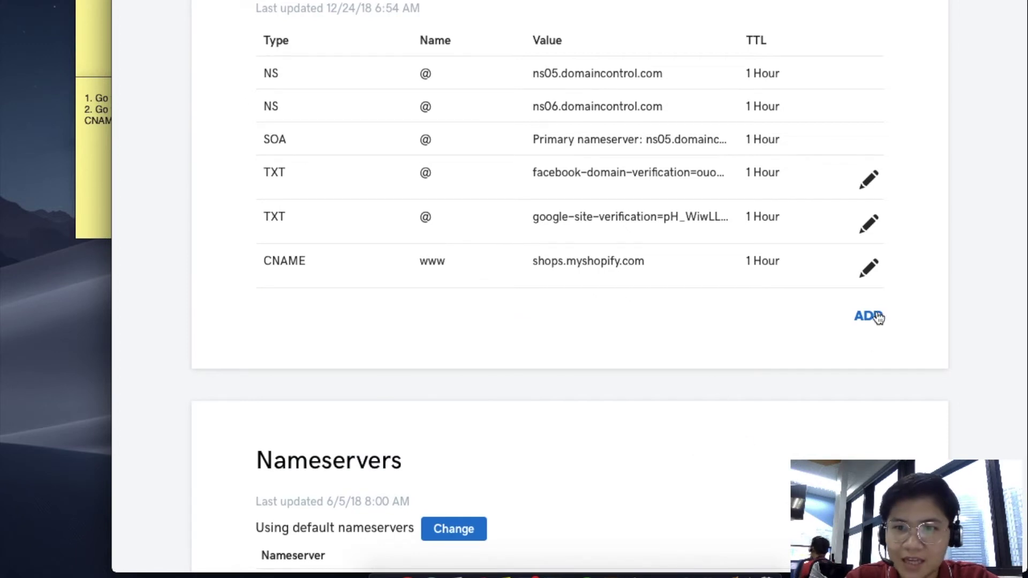
Step: Add and save an A record with host @ pointing to 23.227.38.32
{"action": "left_click", "coordinate": [872, 316]}
{"action": "left_click", "coordinate": [346, 360]}
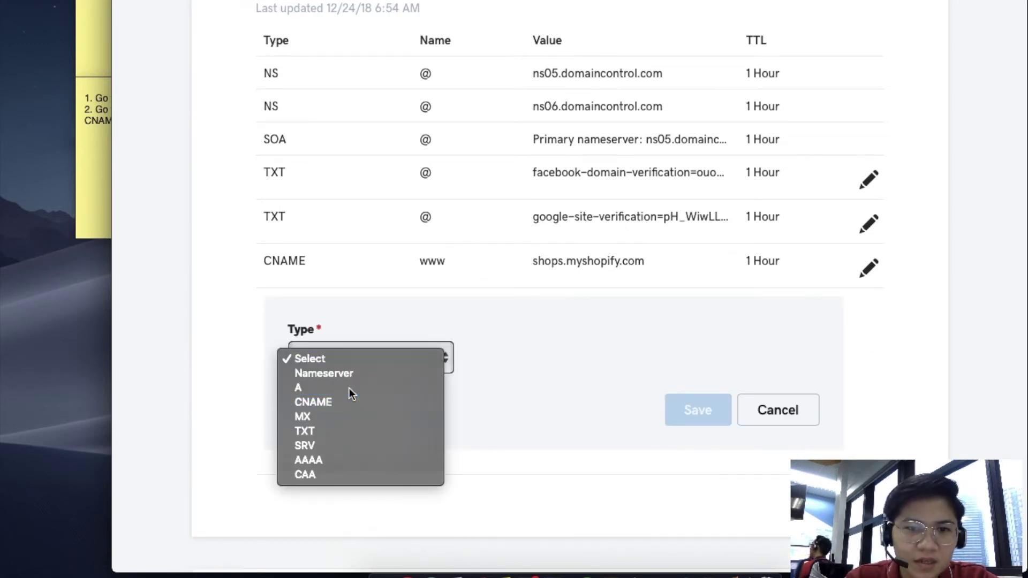
{"action": "left_click", "coordinate": [349, 387]}
{"action": "left_click", "coordinate": [554, 351]}
{"action": "type", "text": "@"}
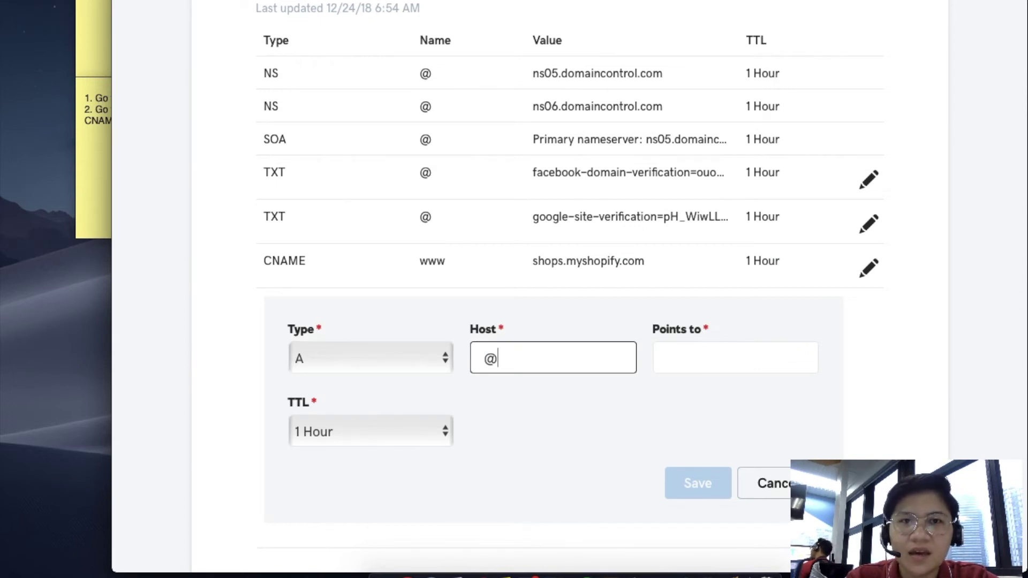
{"action": "key", "text": "ctrl+shift+tab"}
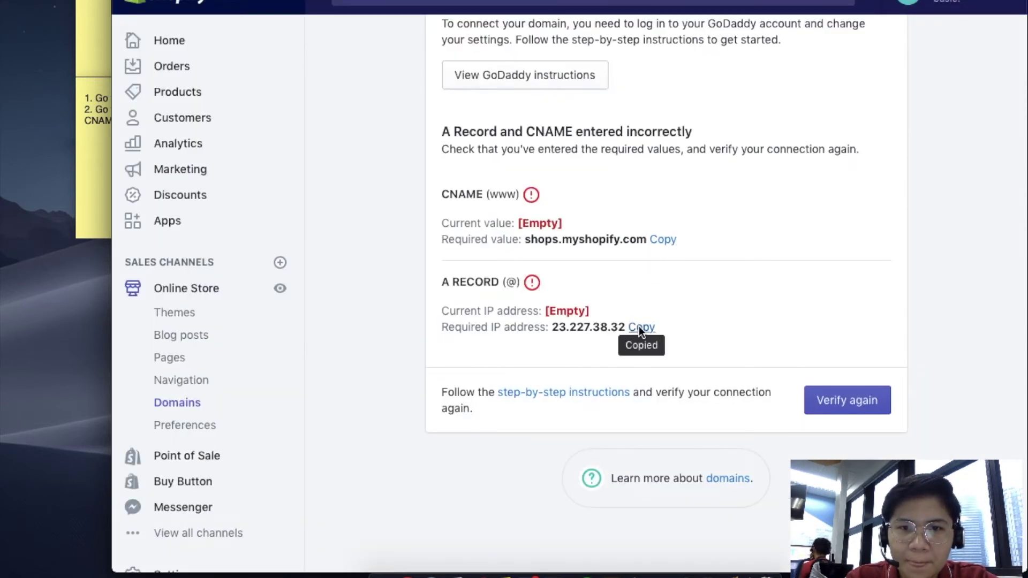
{"action": "key", "text": "ctrl+tab"}
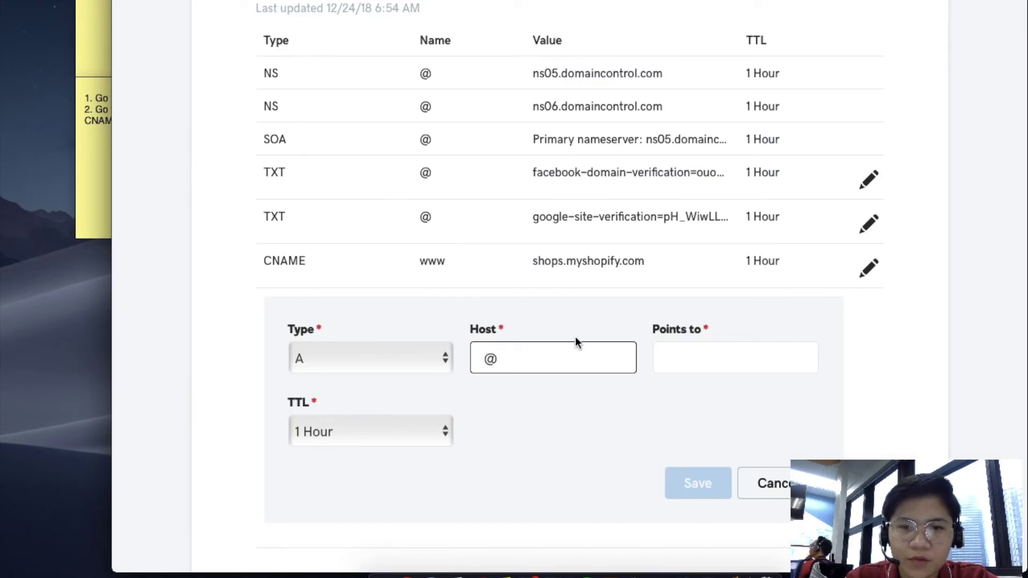
{"action": "left_click", "coordinate": [730, 356]}
{"action": "key", "text": "super+v"}
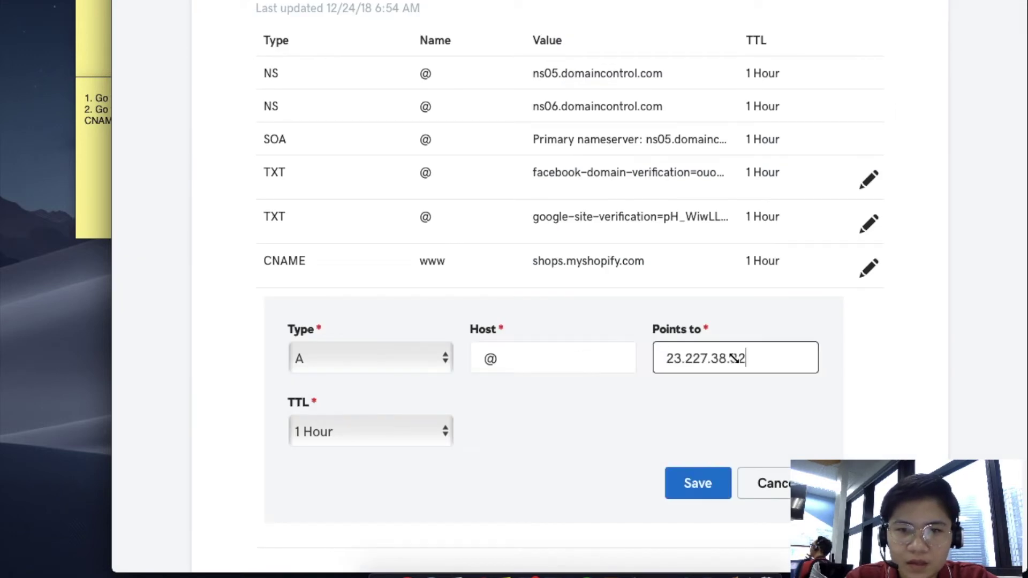
{"action": "left_click", "coordinate": [702, 484]}
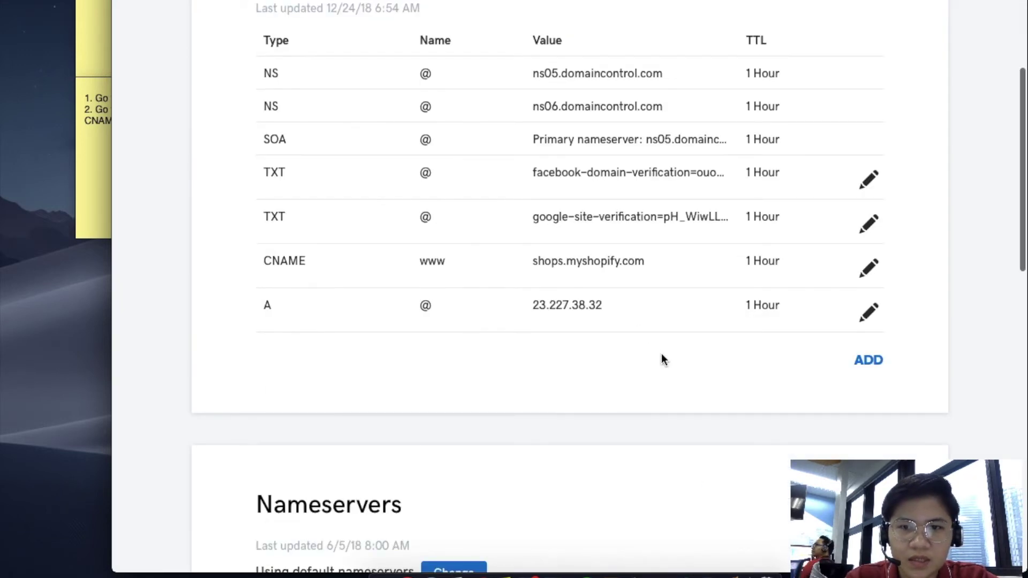
{"action": "scroll", "coordinate": [661, 358], "scroll_direction": "down", "scroll_amount": 4}
{"action": "scroll", "coordinate": [613, 207], "scroll_direction": "up", "scroll_amount": 4}
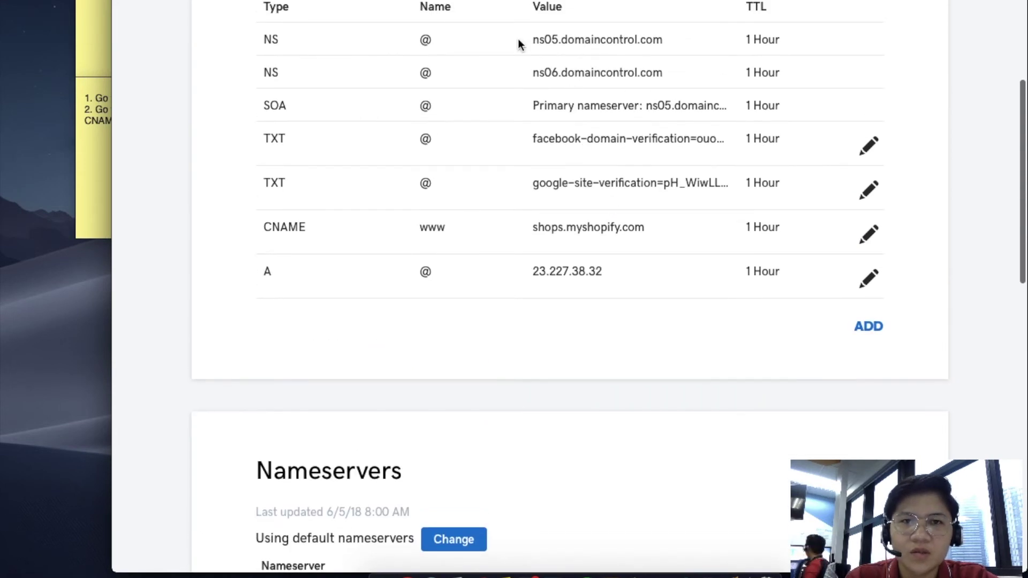
Step: Back in Shopify Domains, rerun Verify connection for backtobasicph.com
{"action": "key", "text": "ctrl+Tab"}
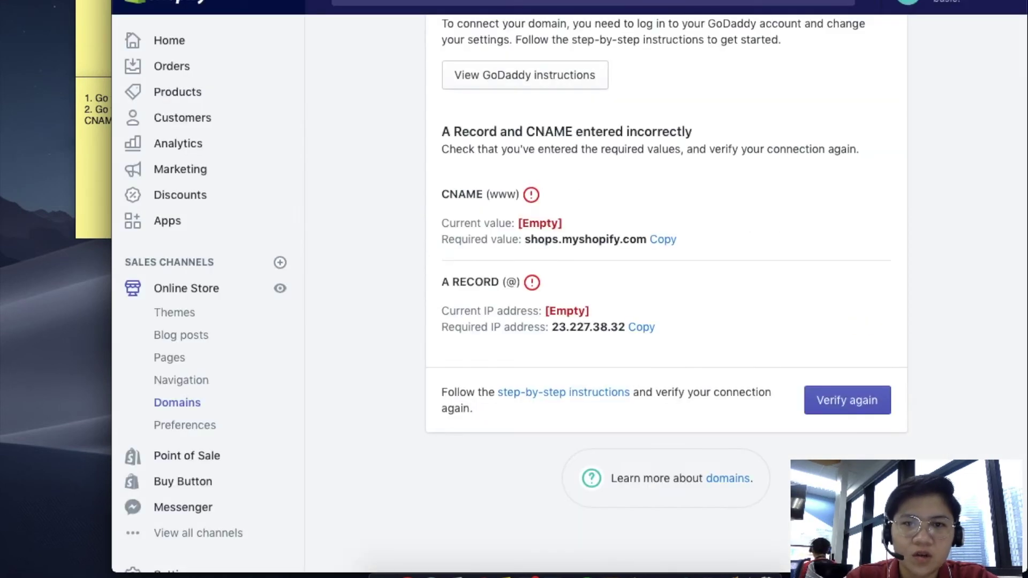
{"action": "left_click", "coordinate": [829, 400]}
{"action": "scroll", "coordinate": [737, 229], "scroll_direction": "down", "scroll_amount": 3}
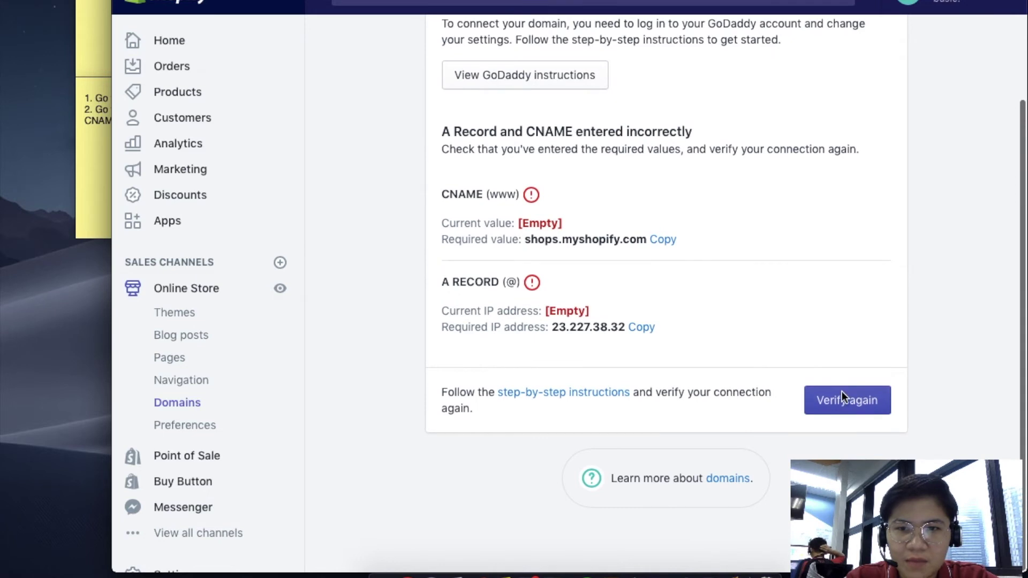
{"action": "left_click", "coordinate": [842, 397]}
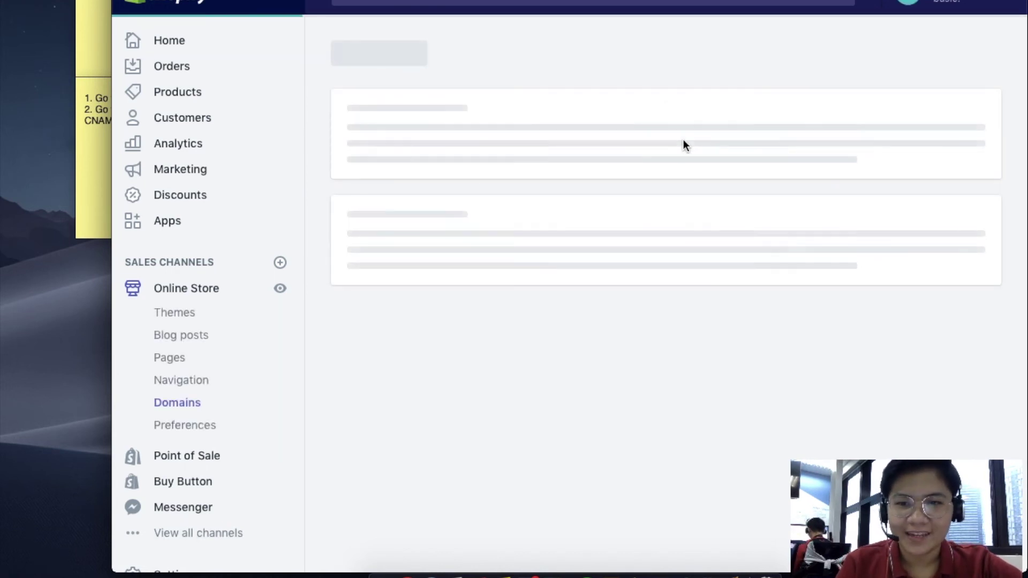
Step: Choose backtobasicph.com under third-party domains as the primary domain and save
{"action": "scroll", "coordinate": [746, 278], "scroll_direction": "down", "scroll_amount": 2}
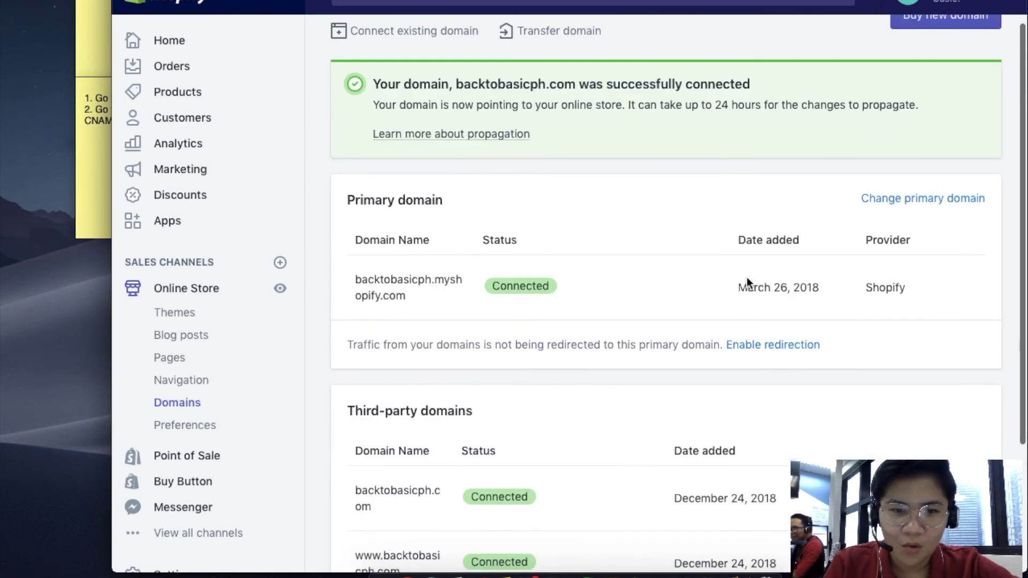
{"action": "scroll", "coordinate": [747, 280], "scroll_direction": "down", "scroll_amount": 3}
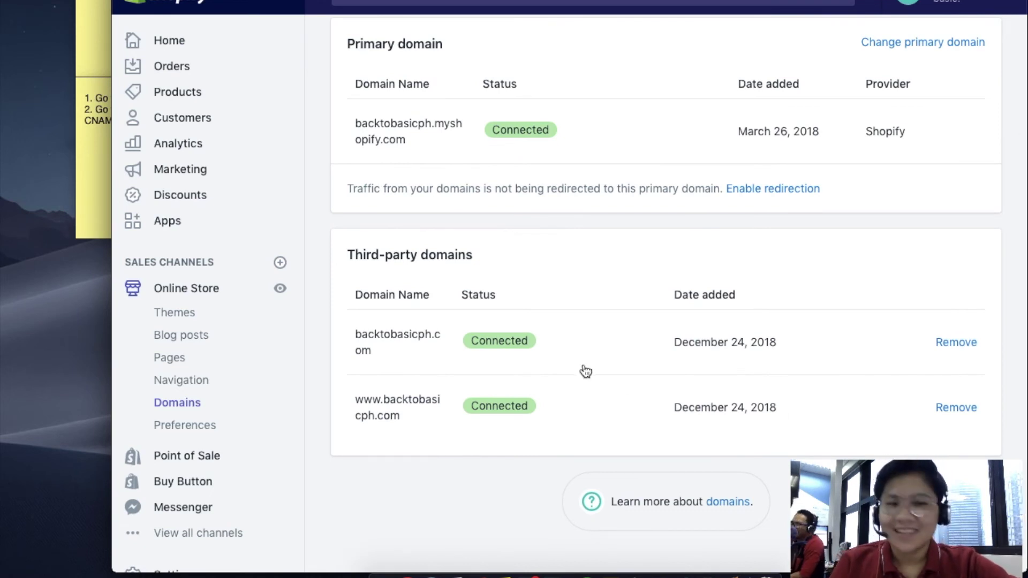
{"action": "right_click", "coordinate": [708, 300]}
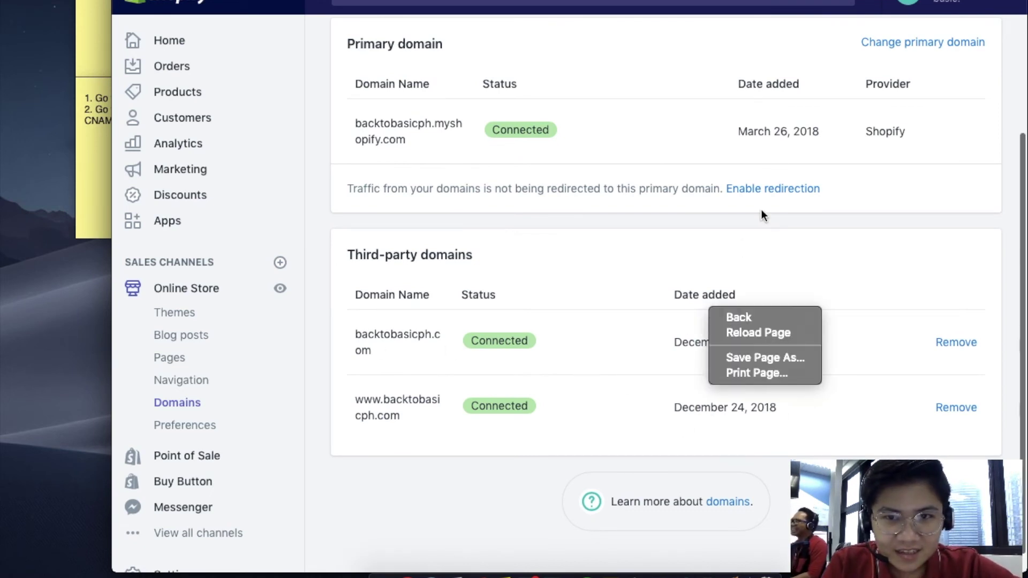
{"action": "left_click", "coordinate": [931, 47]}
{"action": "left_click", "coordinate": [932, 45]}
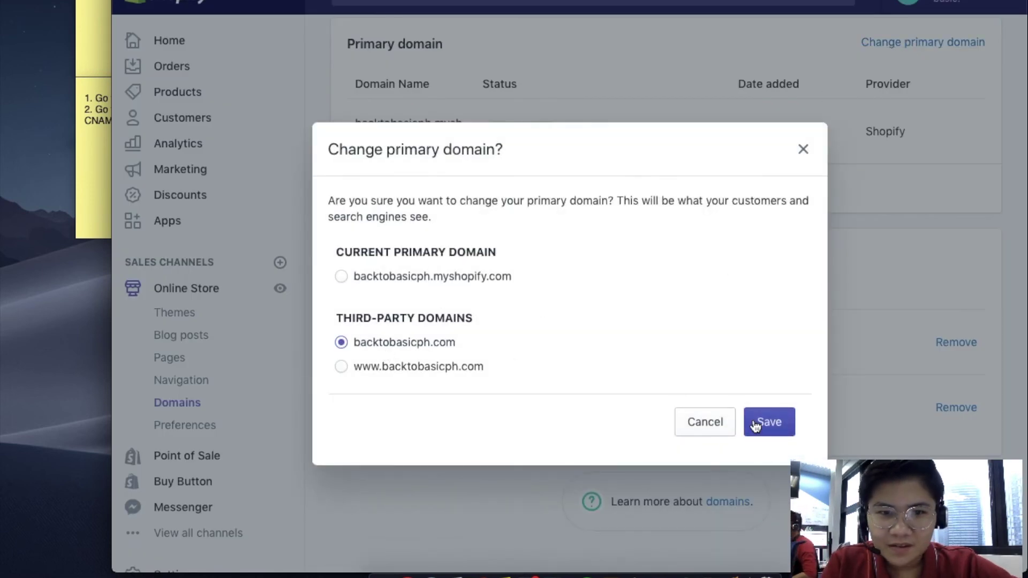
{"action": "left_click", "coordinate": [803, 150]}
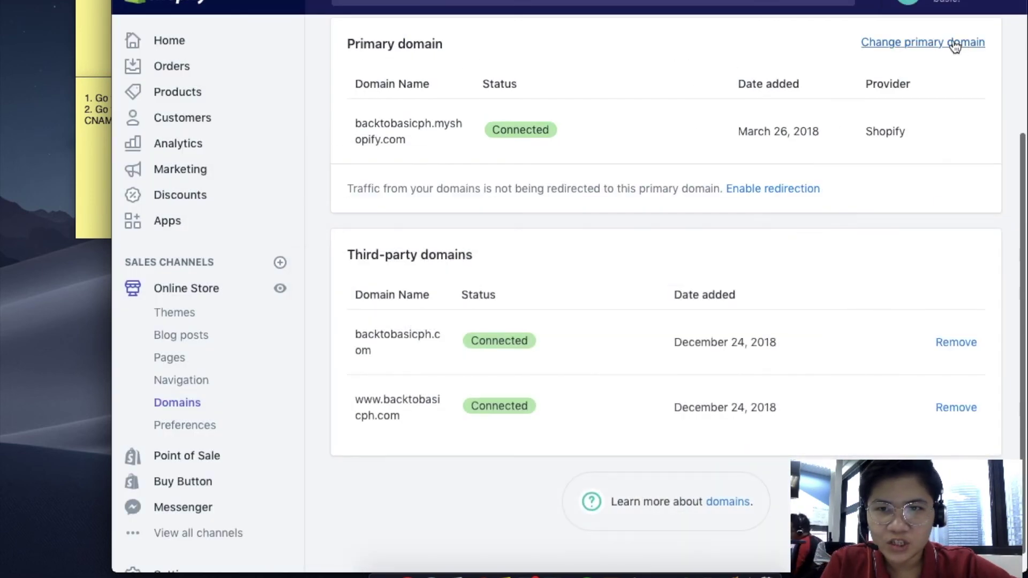
{"action": "left_click", "coordinate": [953, 40]}
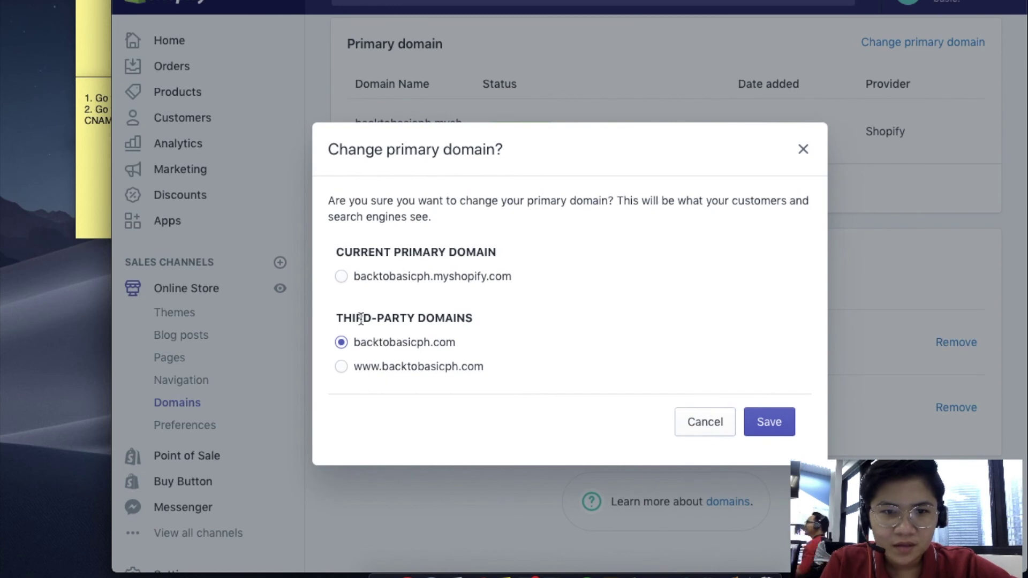
{"action": "left_click", "coordinate": [769, 428]}
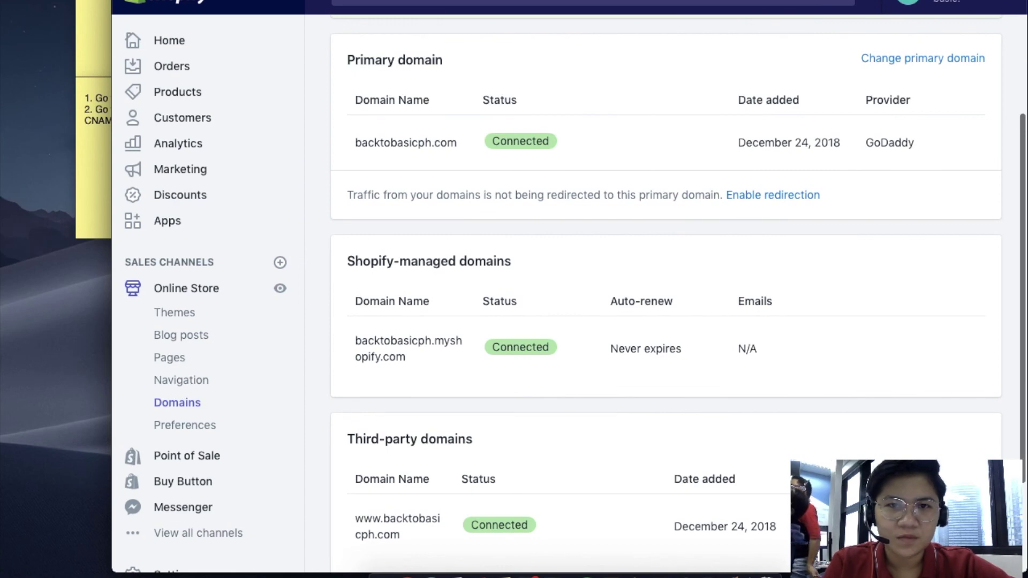
{"action": "key", "text": "super+l"}
{"action": "type", "text": "ba"}
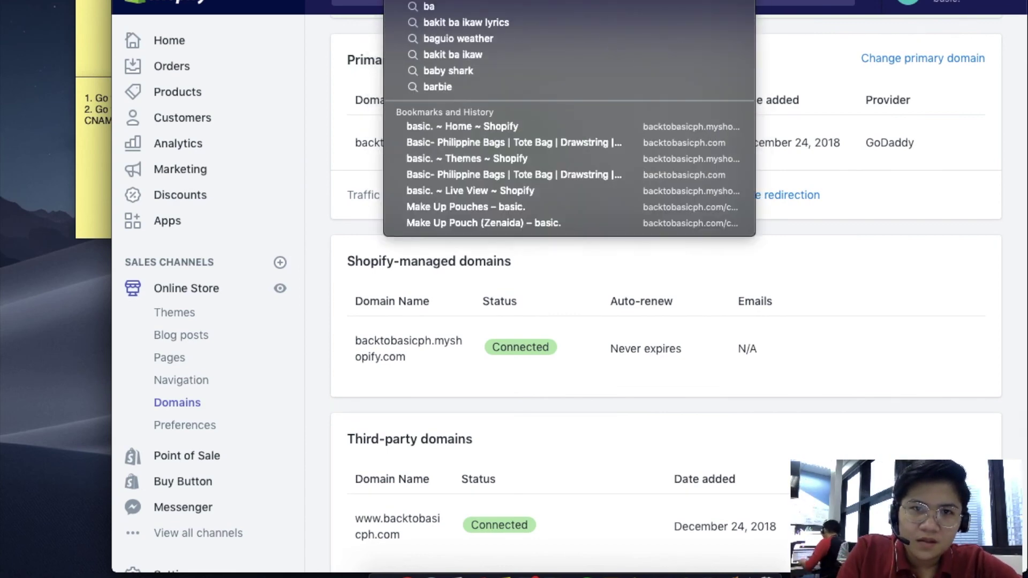
{"action": "key", "text": "BackSpace"}
{"action": "key", "text": "BackSpace"}
{"action": "type", "text": "www.backto"}
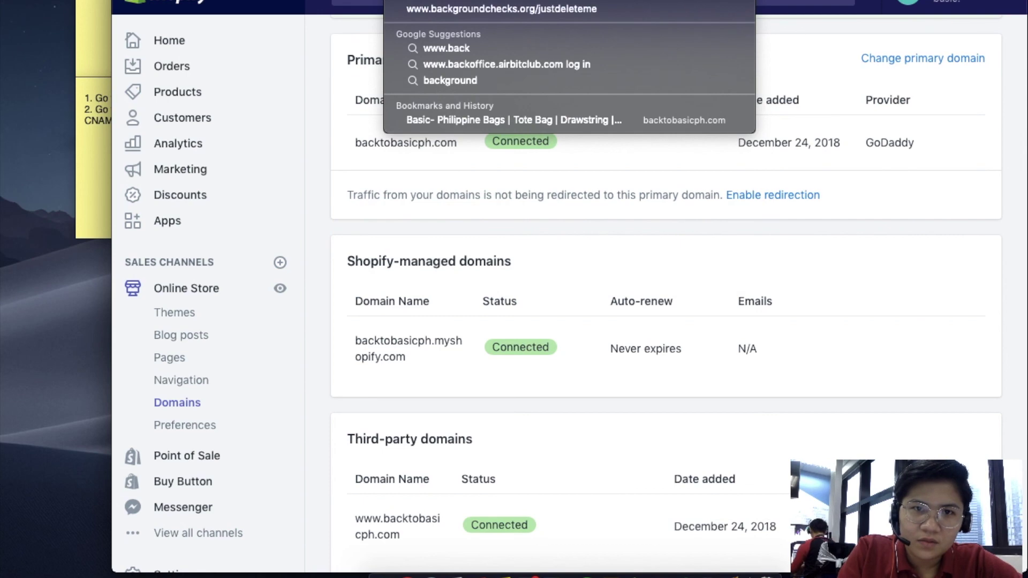
{"action": "type", "text": "basicph.com"}
{"action": "key", "text": "Return"}
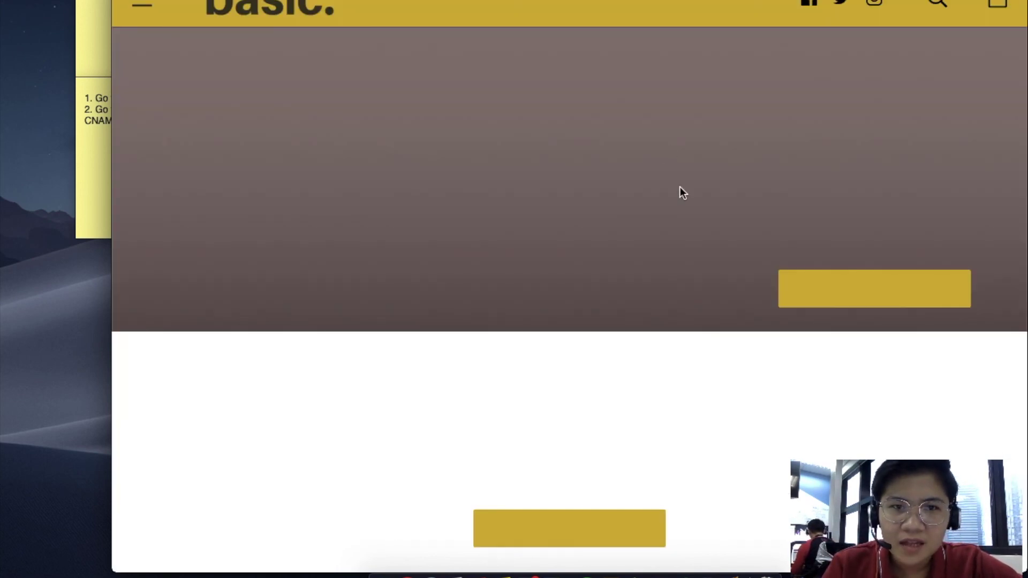
Step: Browse the homepage's Organizer, T-Shirt and Bundle Collection sections
{"action": "scroll", "coordinate": [683, 334], "scroll_direction": "down", "scroll_amount": 10}
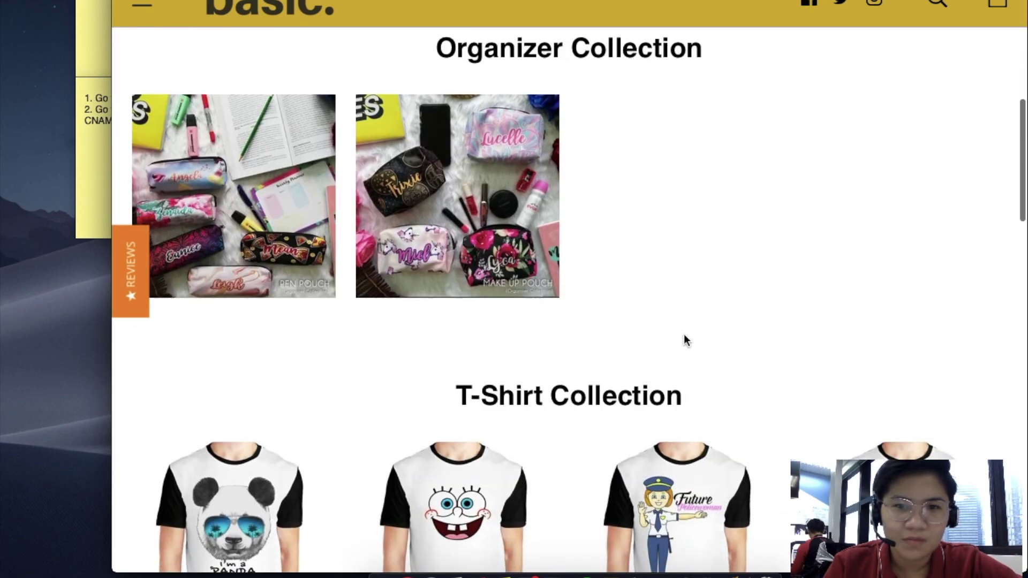
{"action": "scroll", "coordinate": [684, 339], "scroll_direction": "down", "scroll_amount": 20}
{"action": "scroll", "coordinate": [685, 339], "scroll_direction": "up", "scroll_amount": 10}
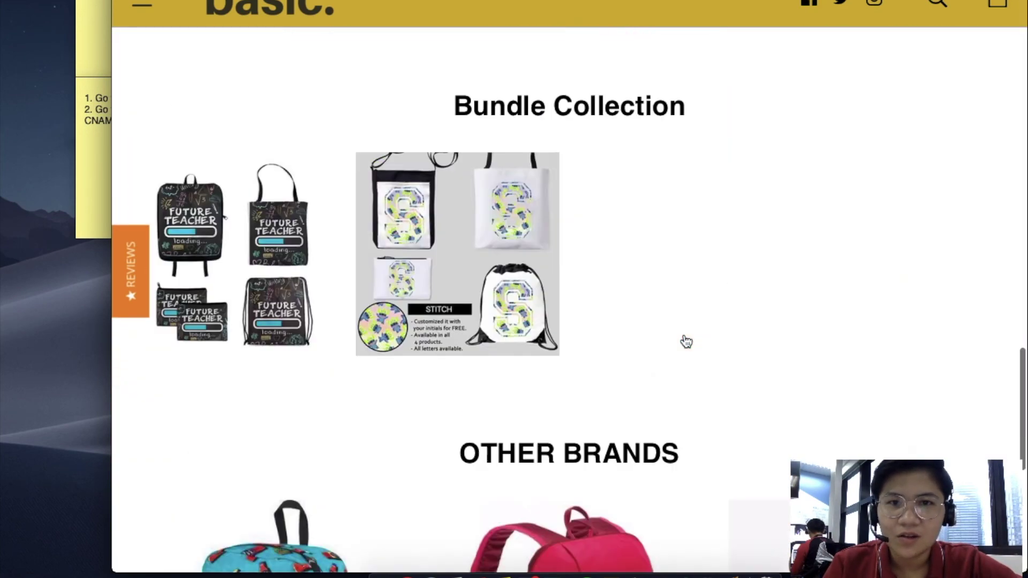